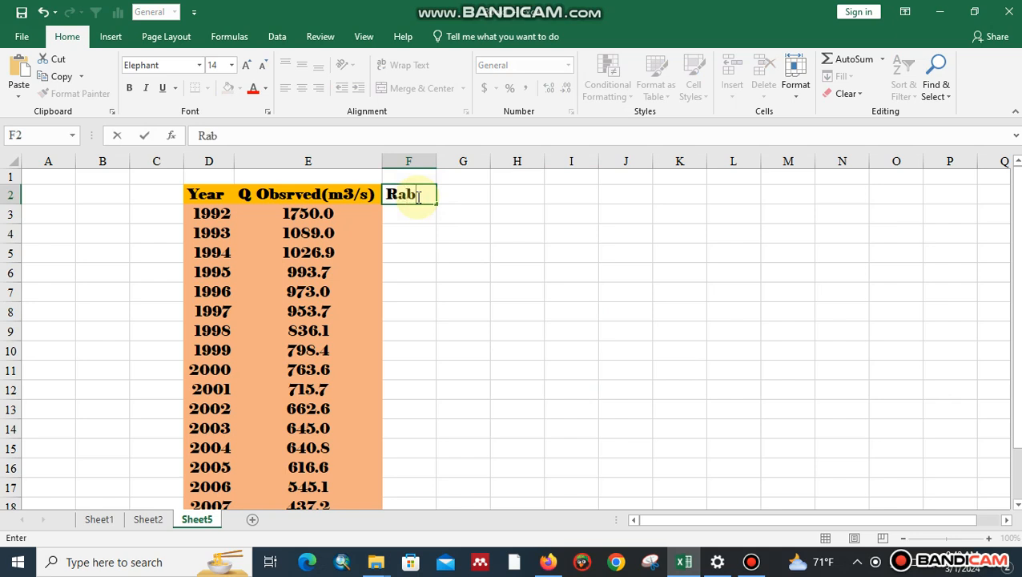
# Step: Enter the column header "Rank*m)" in cell F2 beside the observed discharge column
pyautogui.press('BackSpace')
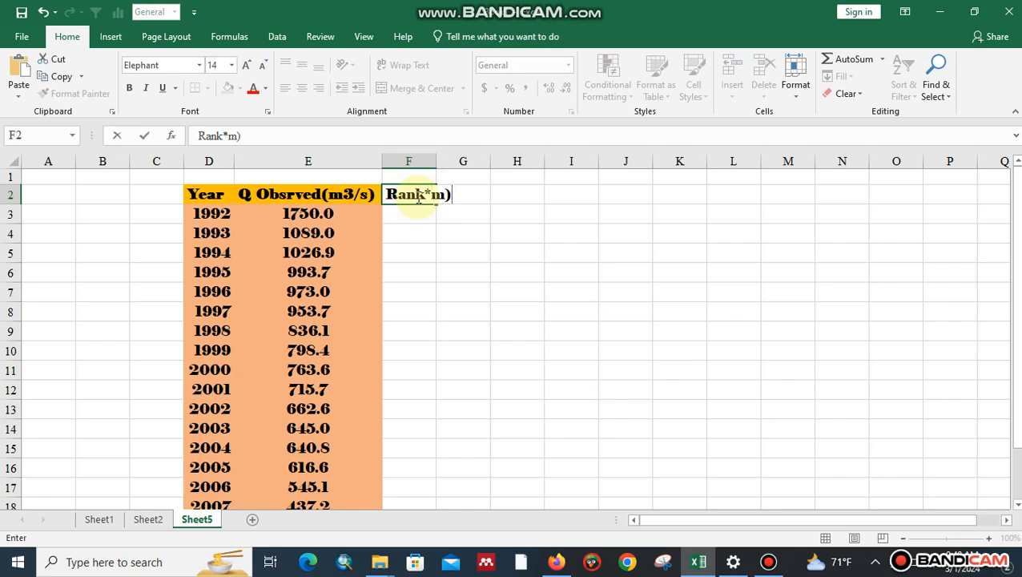
pyautogui.click(414, 209)
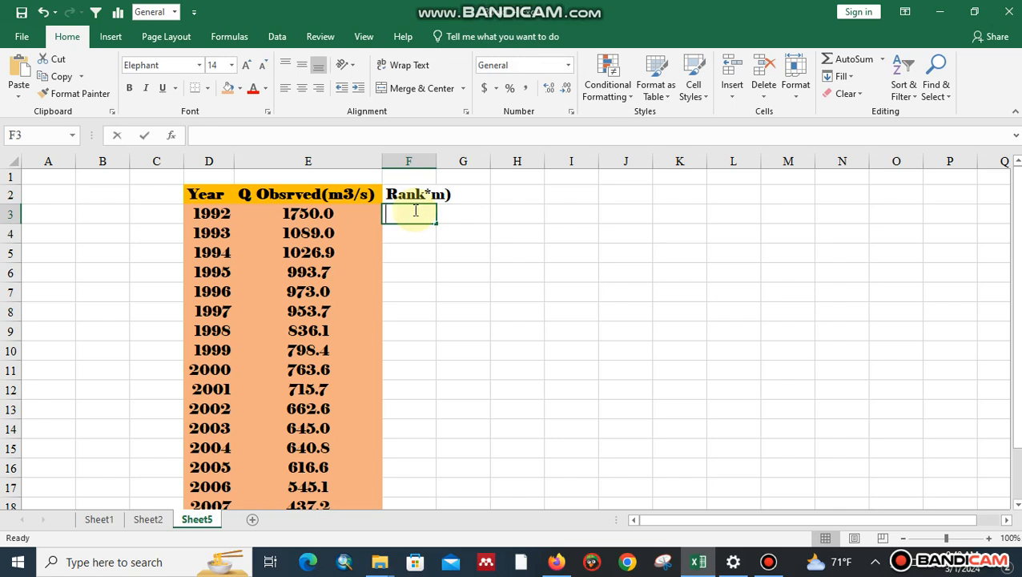
# Step: Number the ranks in column F by entering 1 and 2 in F3:F4 and filling the series down to row 18
pyautogui.write('1')
pyautogui.press('Return')
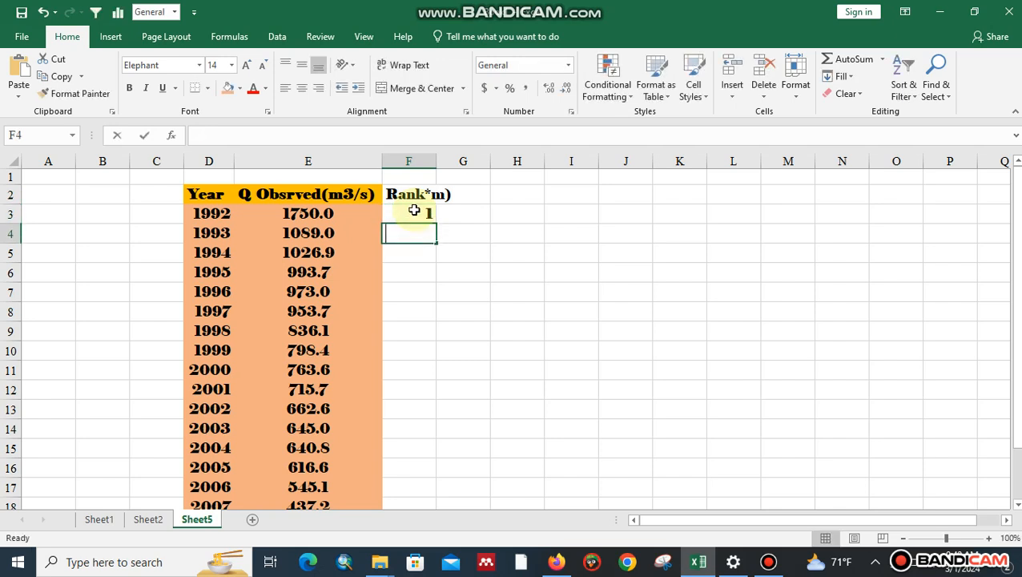
pyautogui.write('2')
pyautogui.press('Return')
pyautogui.click(415, 214)
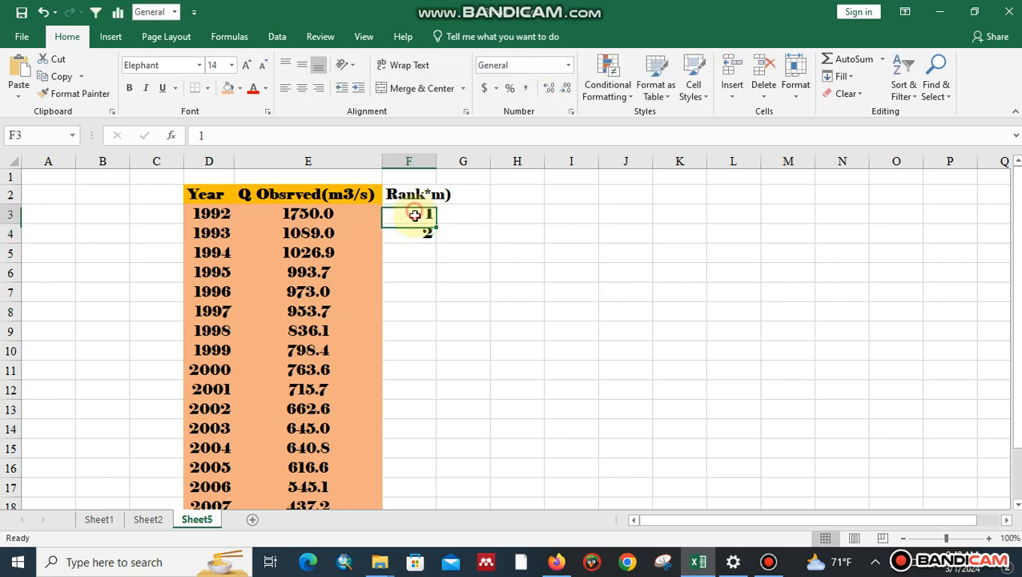
pyautogui.moveTo(415, 214); pyautogui.dragTo(417, 230)
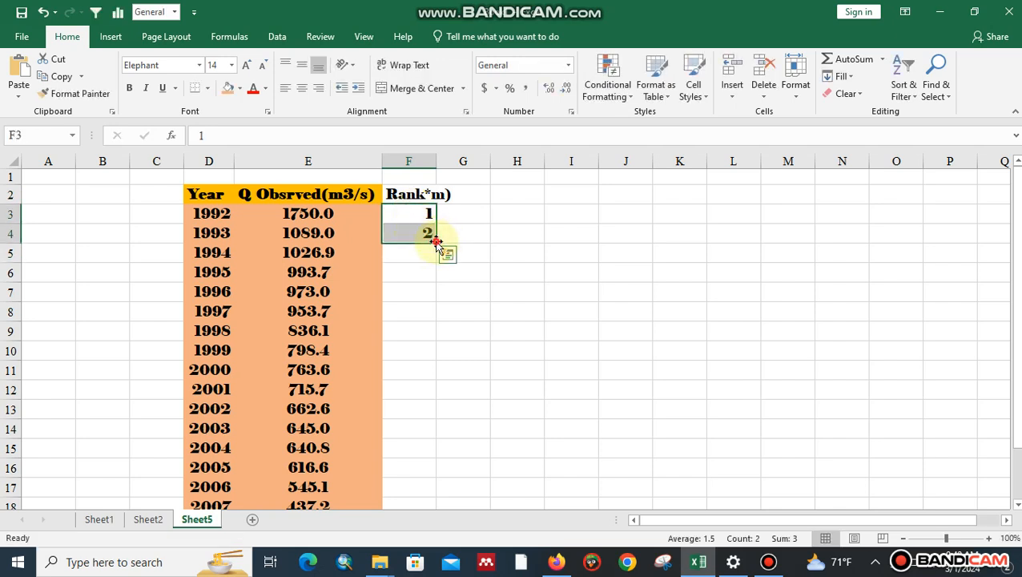
pyautogui.doubleClick(436, 242)
pyautogui.moveTo(1016, 222); pyautogui.dragTo(1016, 226)
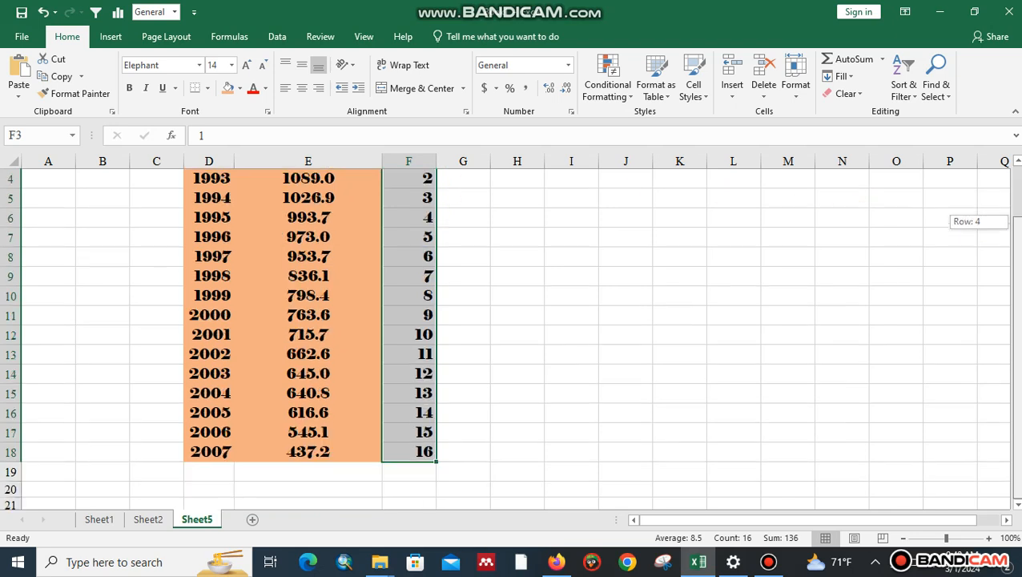
pyautogui.scroll(1, 1011, 201)
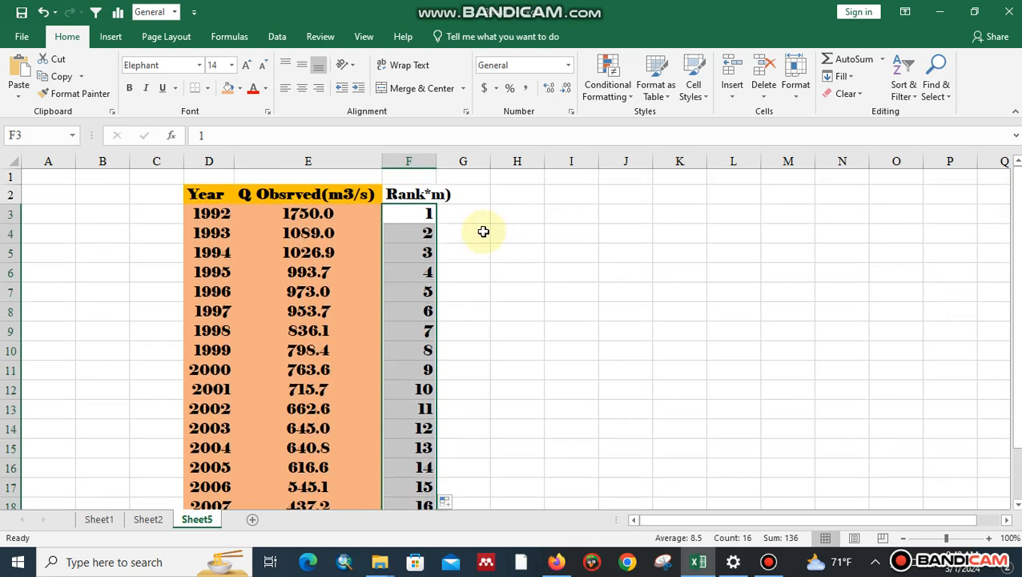
# Step: Sort the observed discharge values in E3:E18 from largest to smallest, expanding the selection to the adjacent columns
pyautogui.moveTo(331, 213); pyautogui.dragTo(331, 472)
pyautogui.rightClick(319, 371)
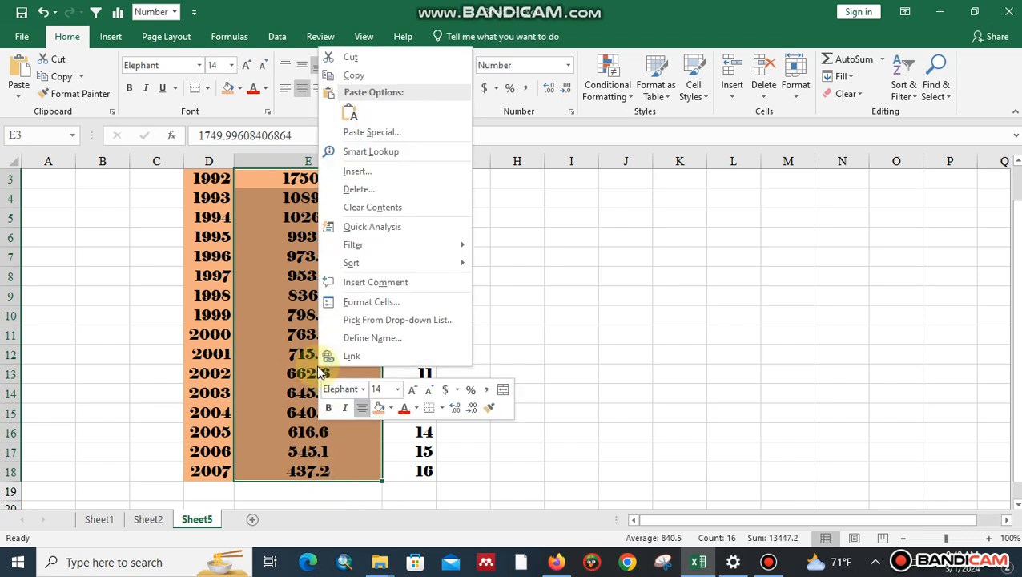
pyautogui.moveTo(411, 266)
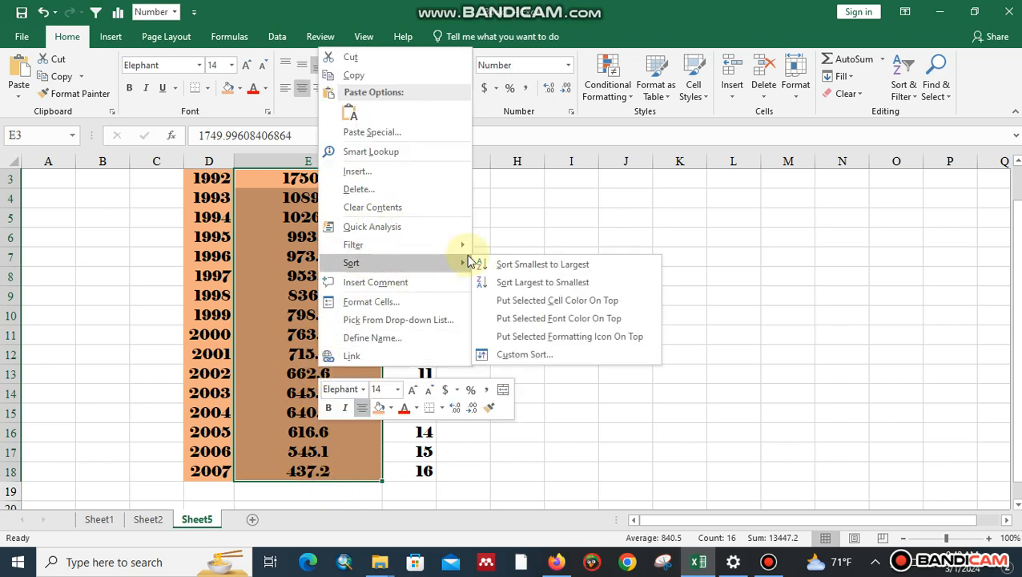
pyautogui.click(518, 289)
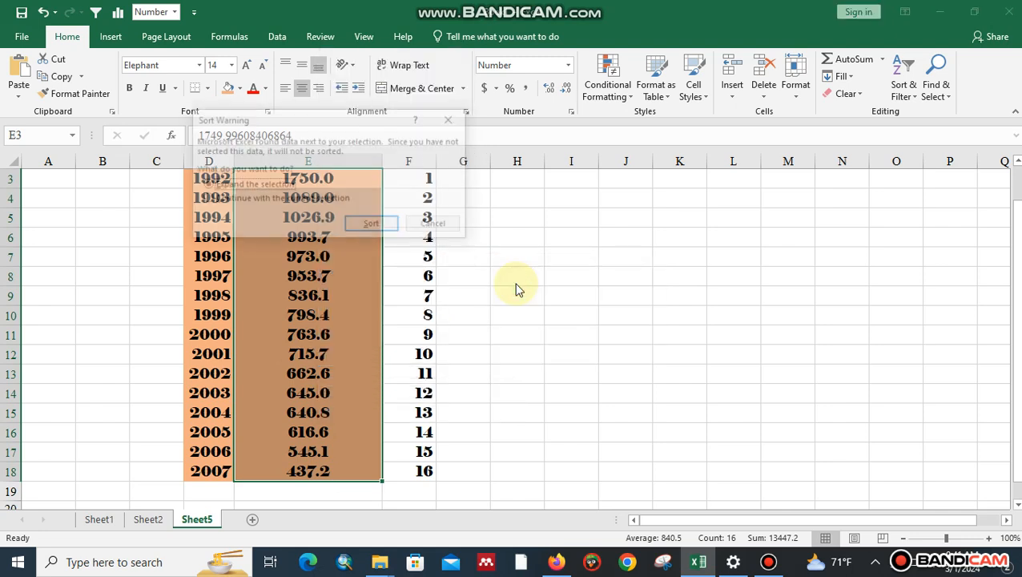
pyautogui.click(368, 226)
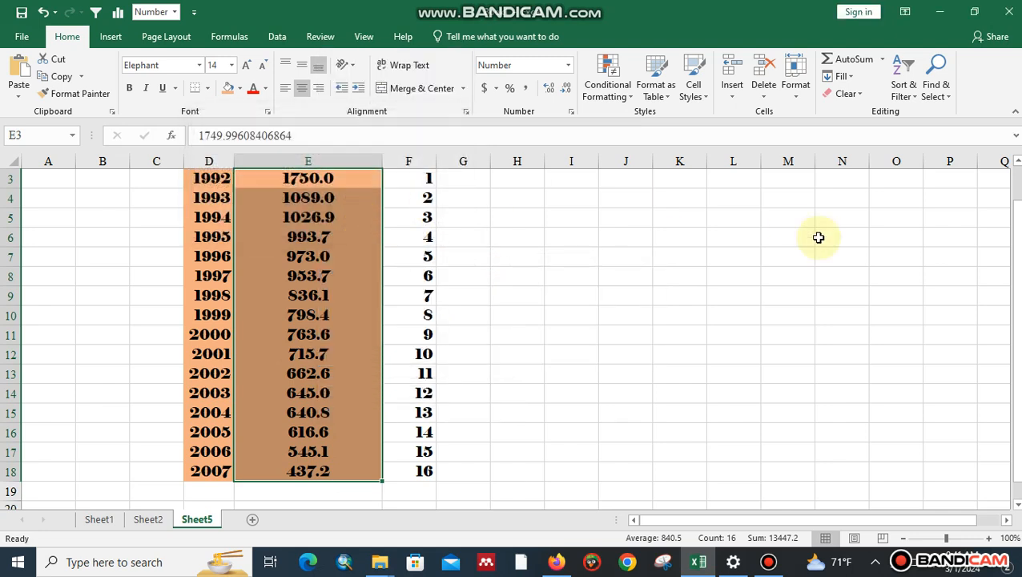
pyautogui.moveTo(1015, 278); pyautogui.dragTo(1016, 268)
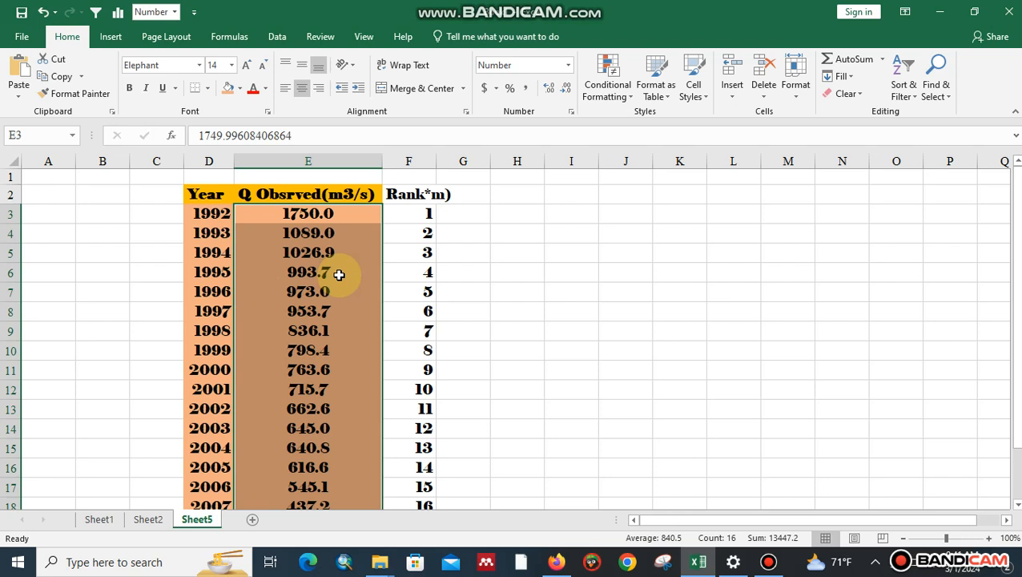
# Step: Undo the expanded sort and the rank numbers entered in column F, keeping the rank header
pyautogui.click(44, 12)
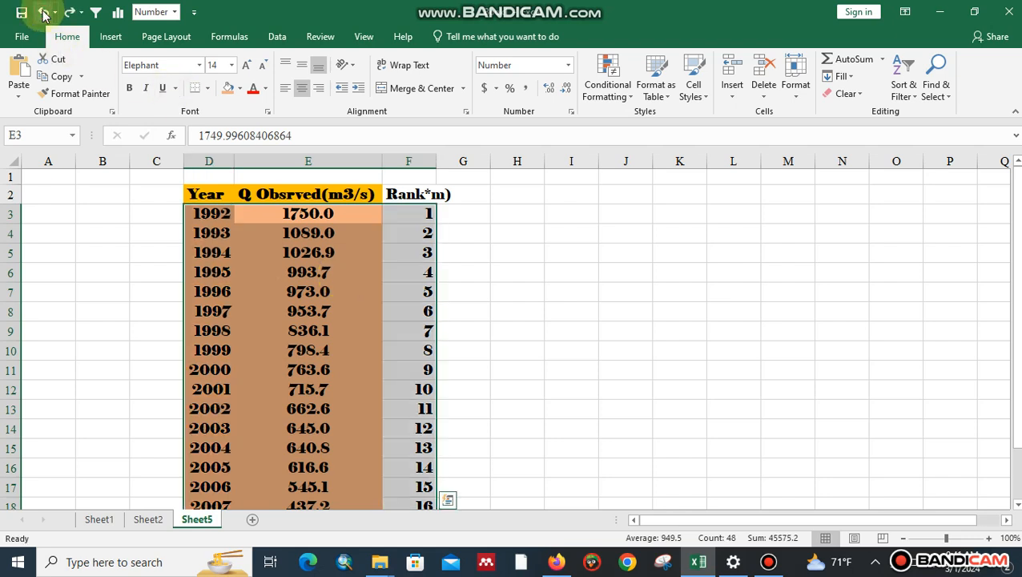
pyautogui.click(44, 13)
pyautogui.click(44, 12)
pyautogui.click(44, 12)
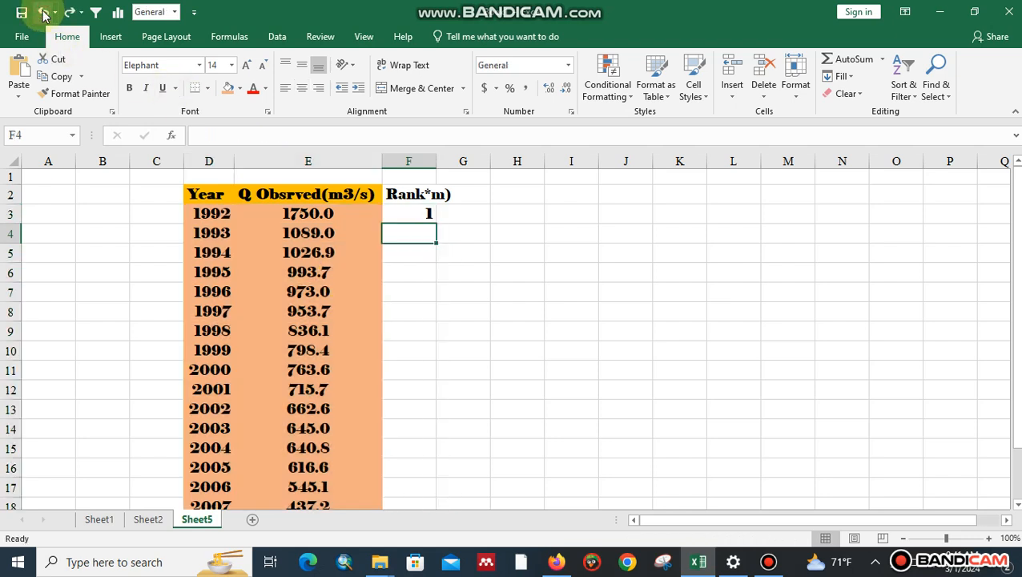
pyautogui.click(44, 12)
# Step: Sort the observed discharge values in E3:E18 from largest to smallest, continuing with the current selection only
pyautogui.moveTo(279, 212); pyautogui.dragTo(303, 471)
pyautogui.rightClick(318, 276)
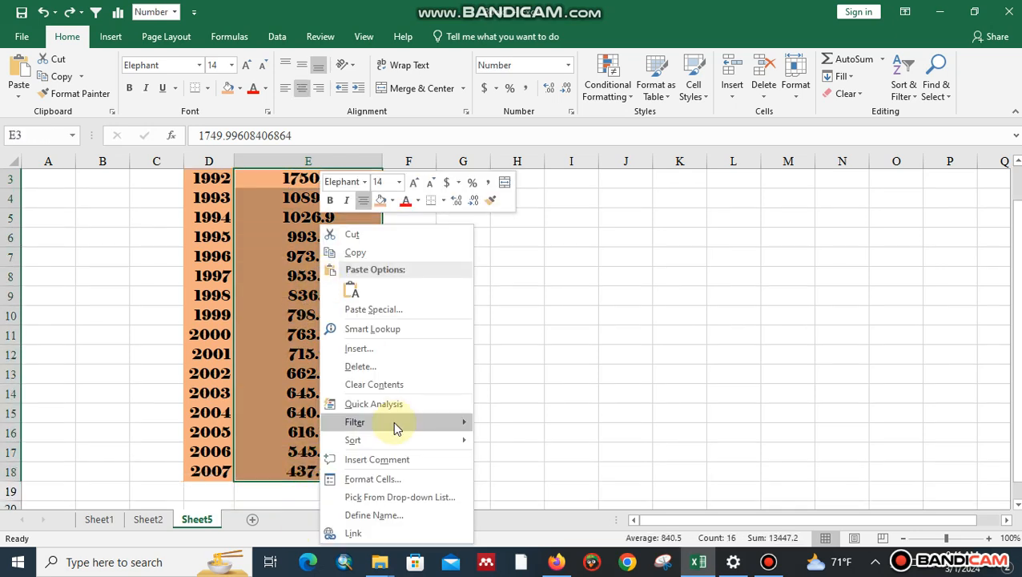
pyautogui.moveTo(393, 443)
pyautogui.click(485, 460)
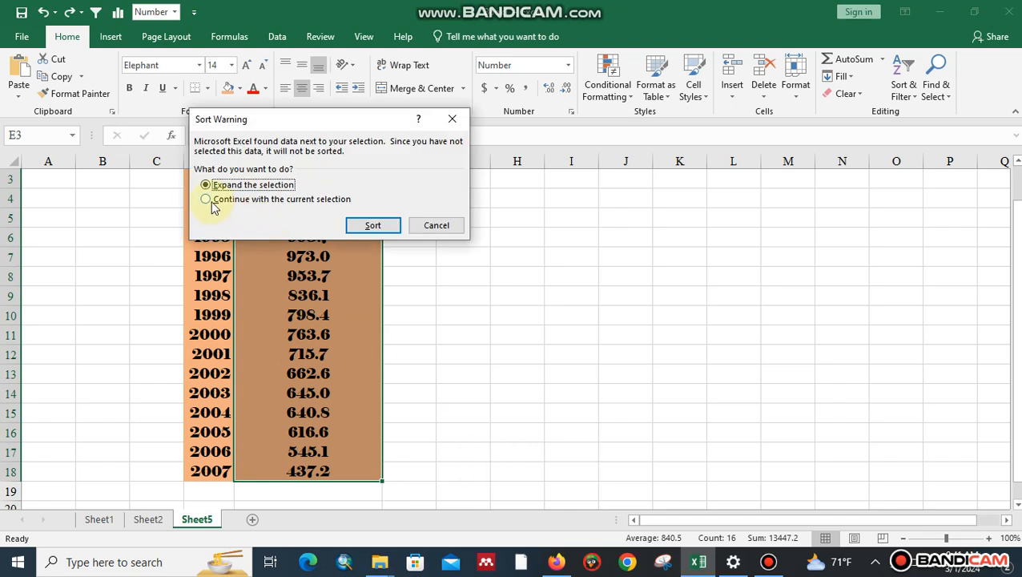
pyautogui.click(213, 200)
pyautogui.click(373, 225)
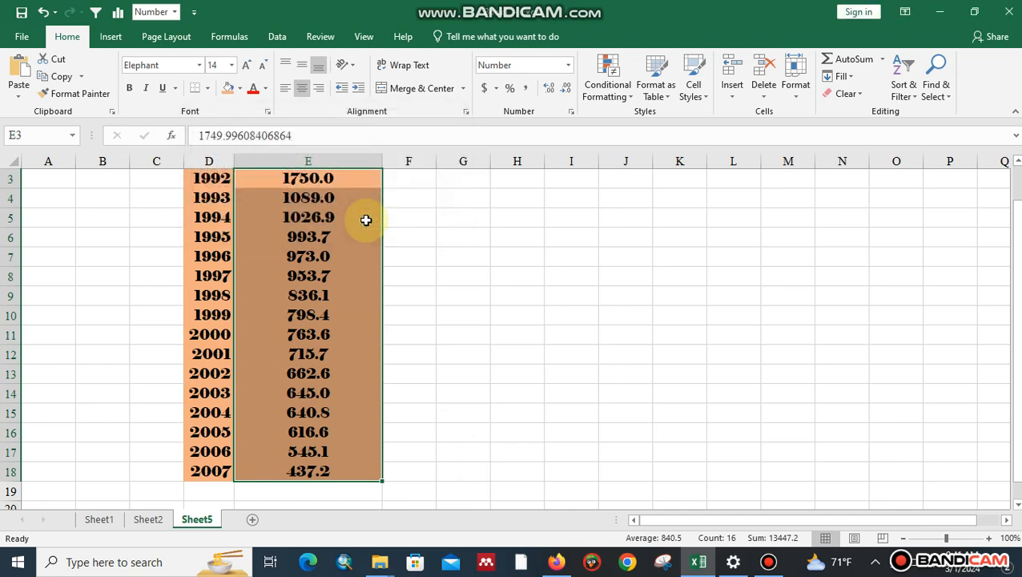
pyautogui.moveTo(1018, 337); pyautogui.dragTo(1017, 338)
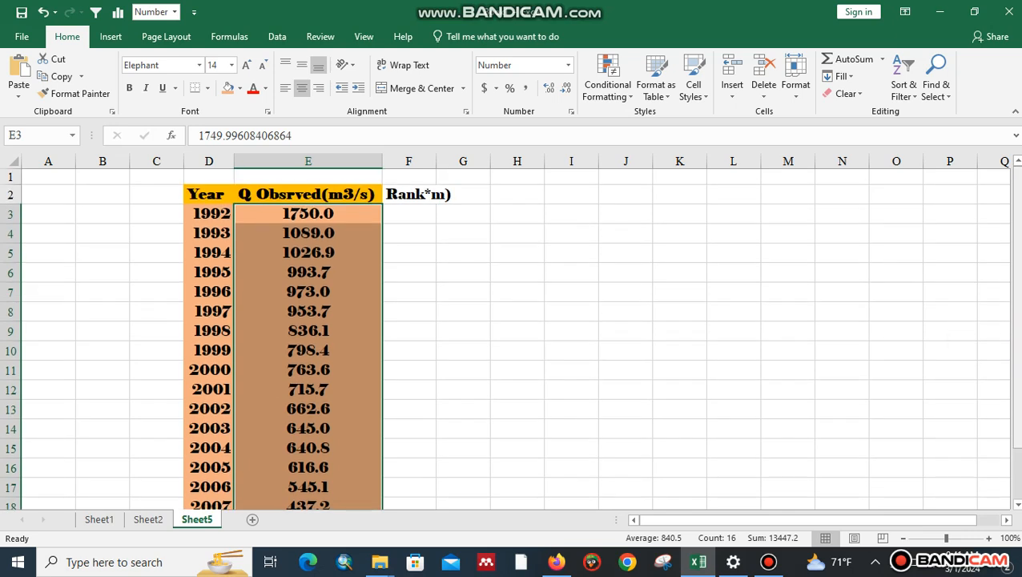
# Step: Enter ranks 1 and 2 in F3:F4 and fill the series down alongside the discharge data to row 18
pyautogui.click(408, 215)
pyautogui.write('1')
pyautogui.press('Return')
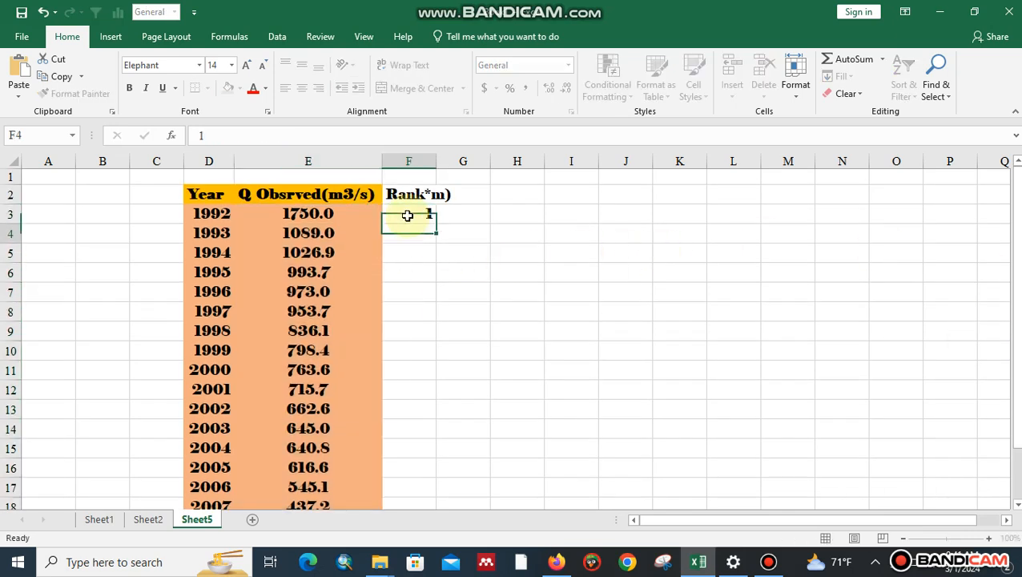
pyautogui.write('2')
pyautogui.press('Return')
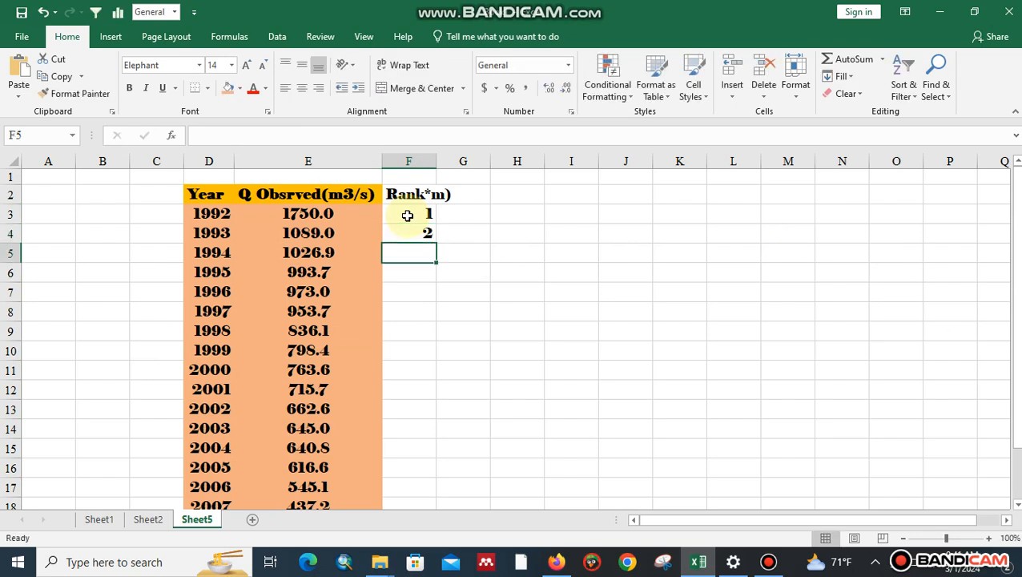
pyautogui.moveTo(407, 216); pyautogui.dragTo(422, 231)
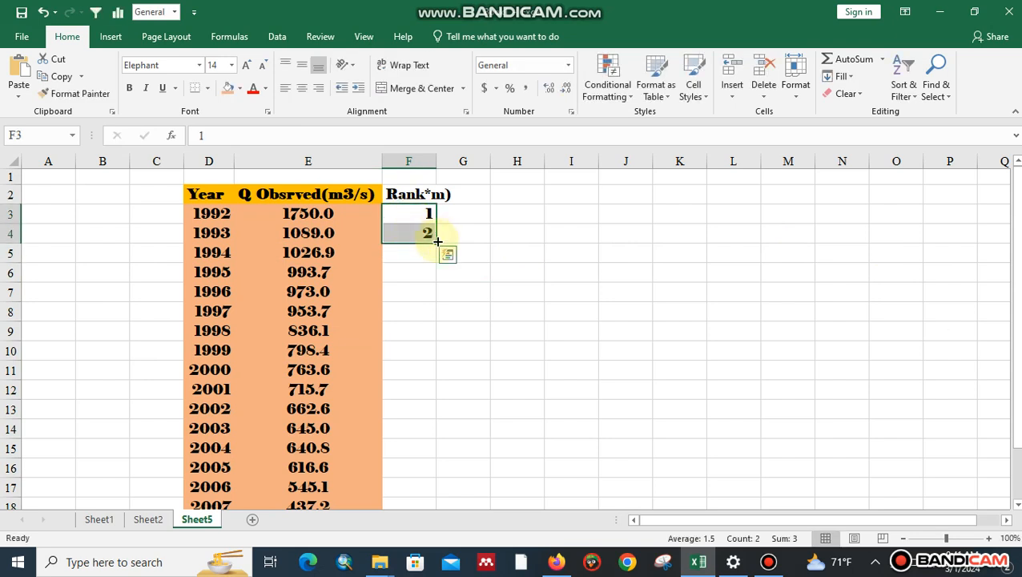
pyautogui.doubleClick(437, 243)
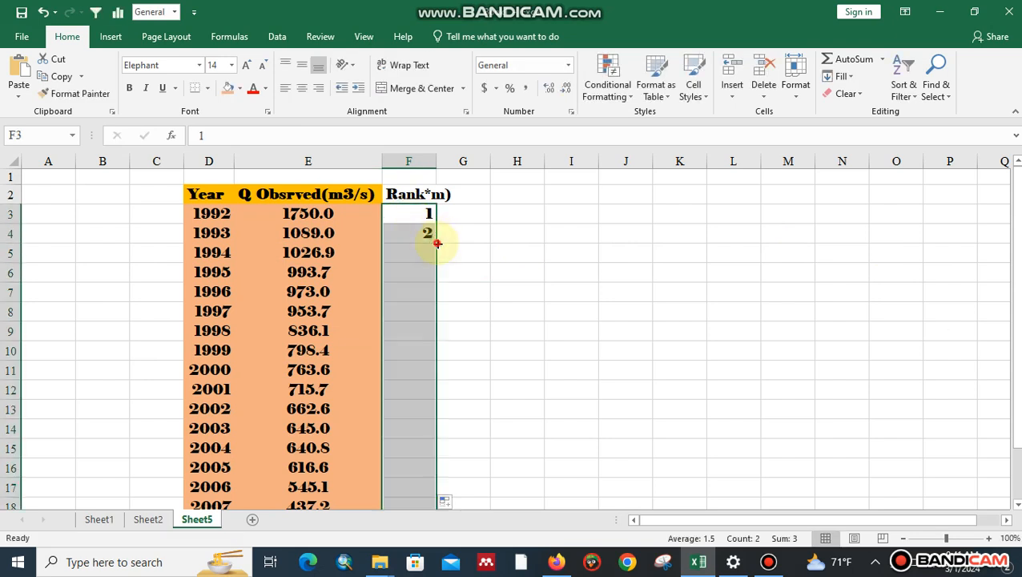
# Step: Center the rank numbers and autofit the width of column F to its header
pyautogui.click(302, 91)
pyautogui.click(428, 194)
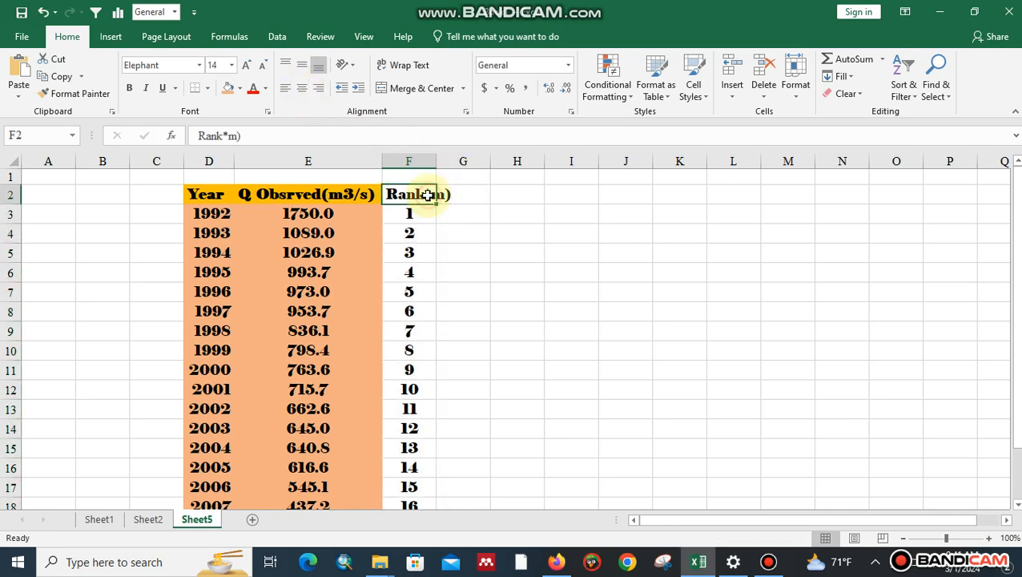
pyautogui.click(799, 102)
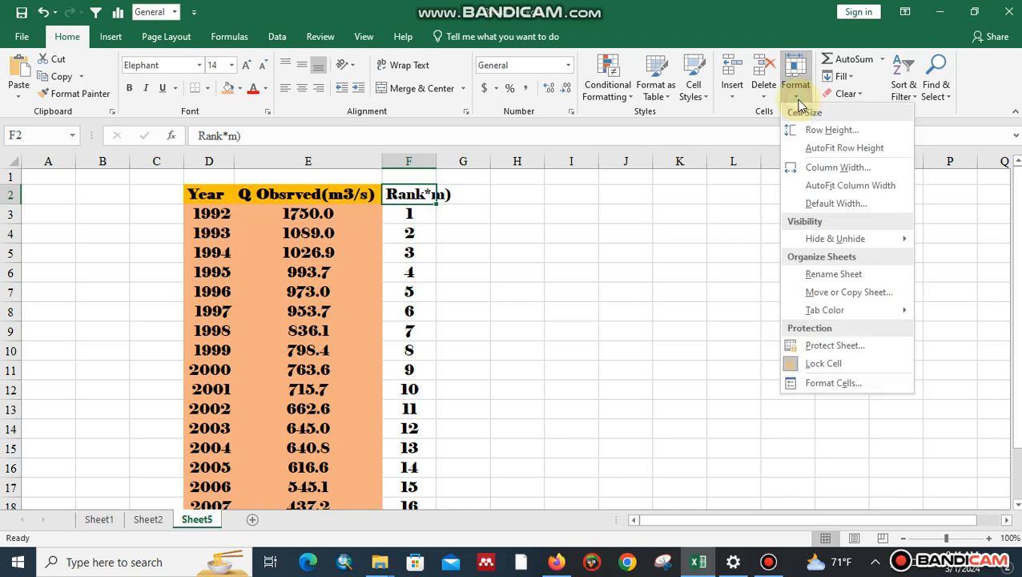
pyautogui.click(817, 186)
# Step: Enter the column header "% of EXCEE=m/N*100" in cell G2
pyautogui.click(477, 196)
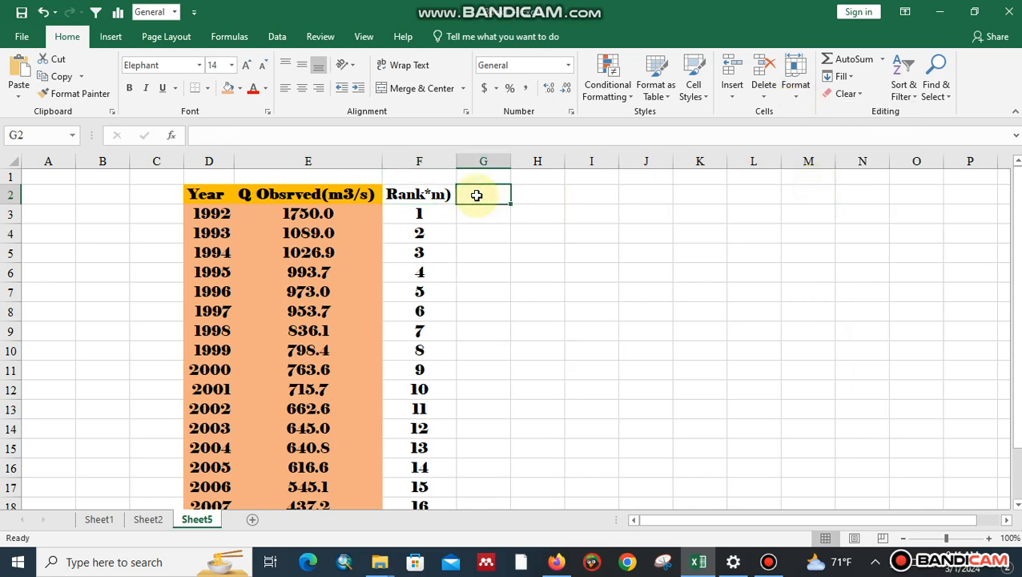
pyautogui.write('$')
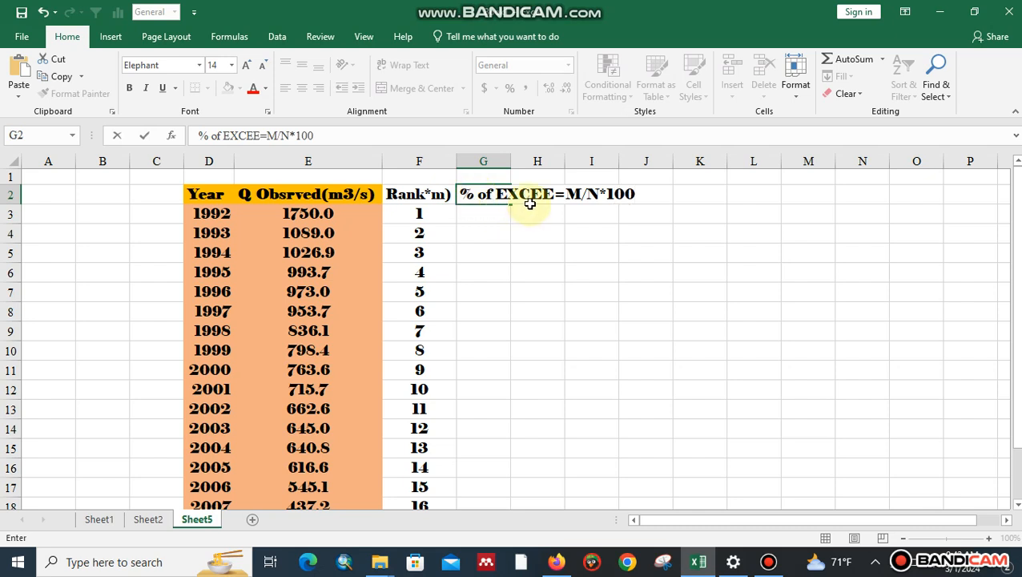
pyautogui.click(581, 193)
pyautogui.press('BackSpace')
pyautogui.write('m')
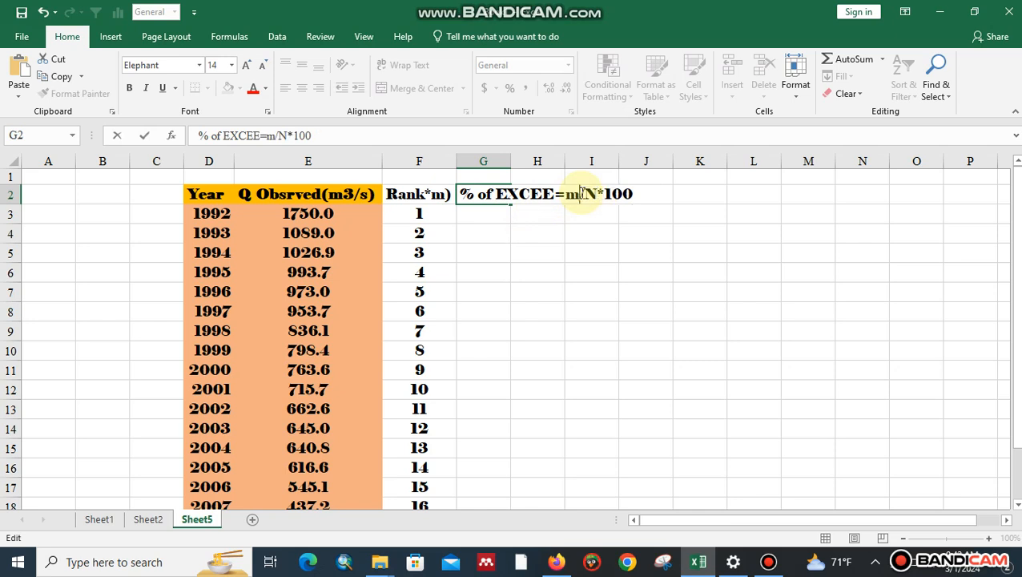
pyautogui.click(477, 216)
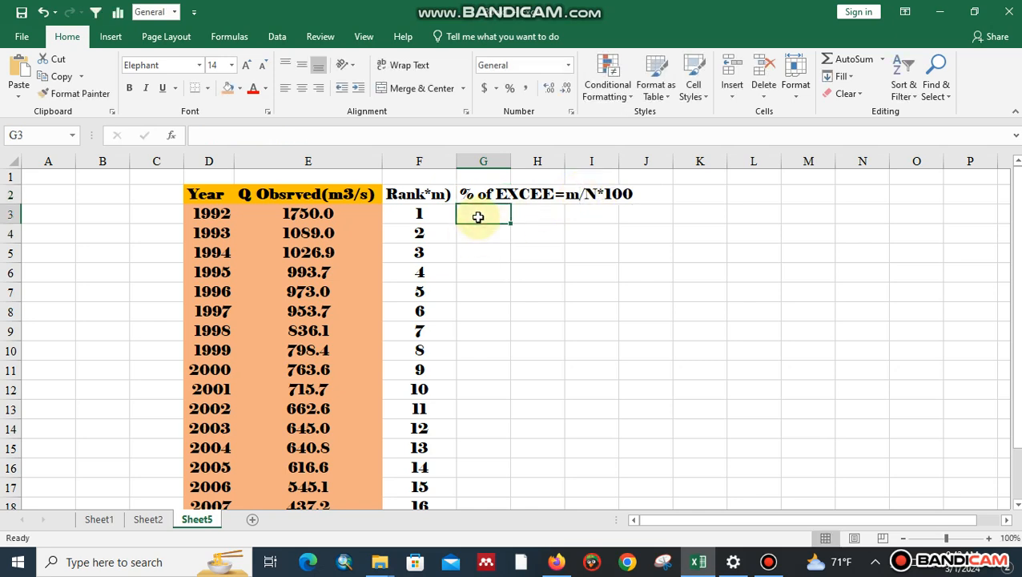
# Step: Enter the label N in cell F1 and its value 16 in cell G1
pyautogui.click(423, 171)
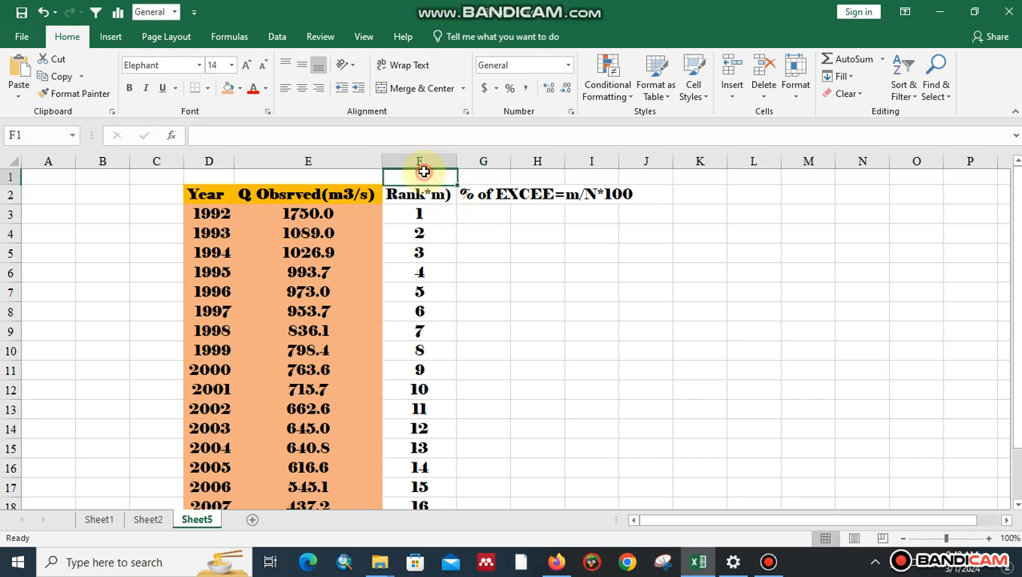
pyautogui.write('N')
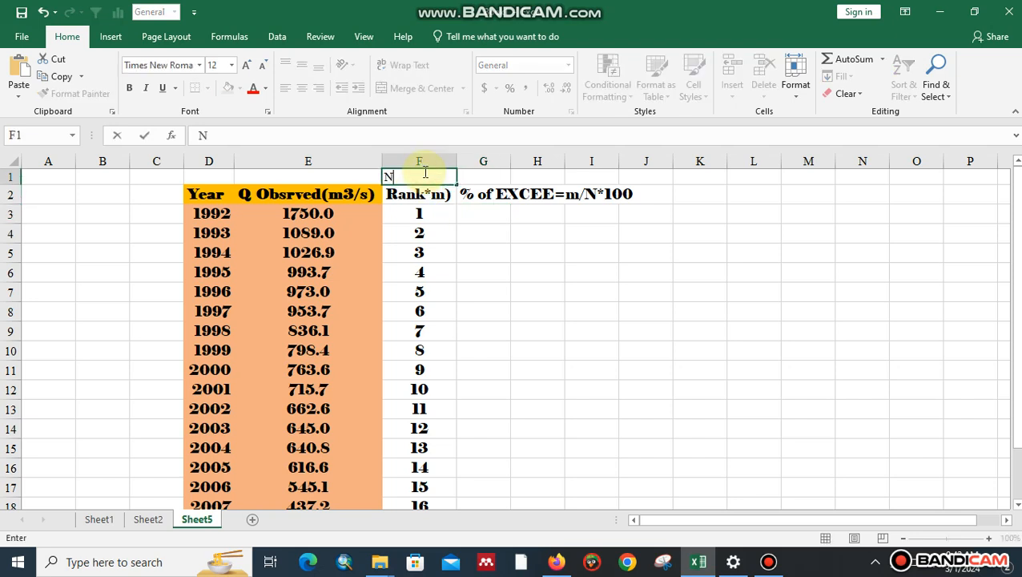
pyautogui.click(473, 176)
pyautogui.write('16')
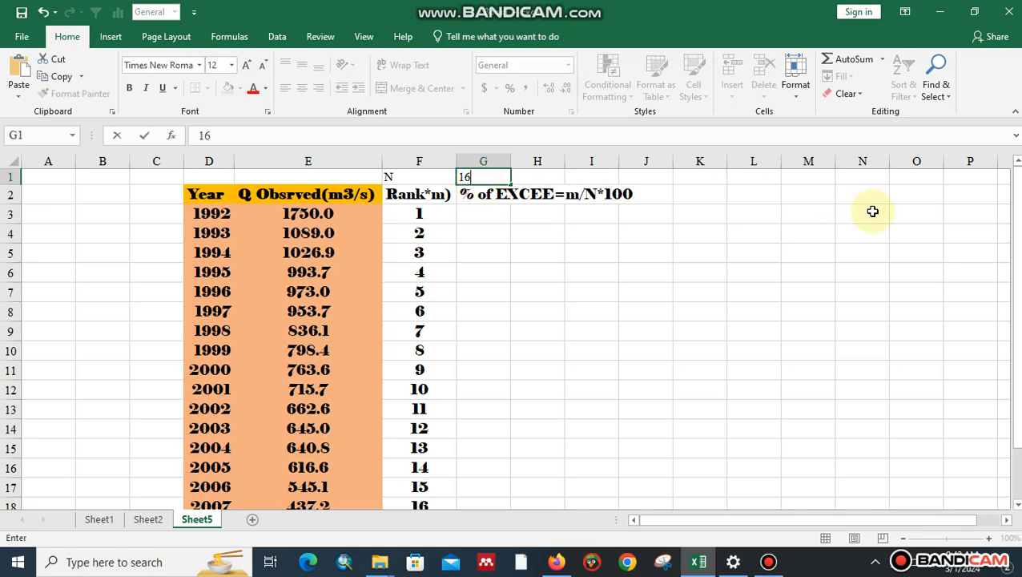
pyautogui.moveTo(1016, 210)
pyautogui.mouseDown()
pyautogui.moveTo(1016, 222)
pyautogui.moveTo(1016, 206)
pyautogui.mouseUp()
# Step: Enter the formula =F3/$G$1 in cell G3 to divide the first rank by N with an absolute reference
pyautogui.click(481, 207)
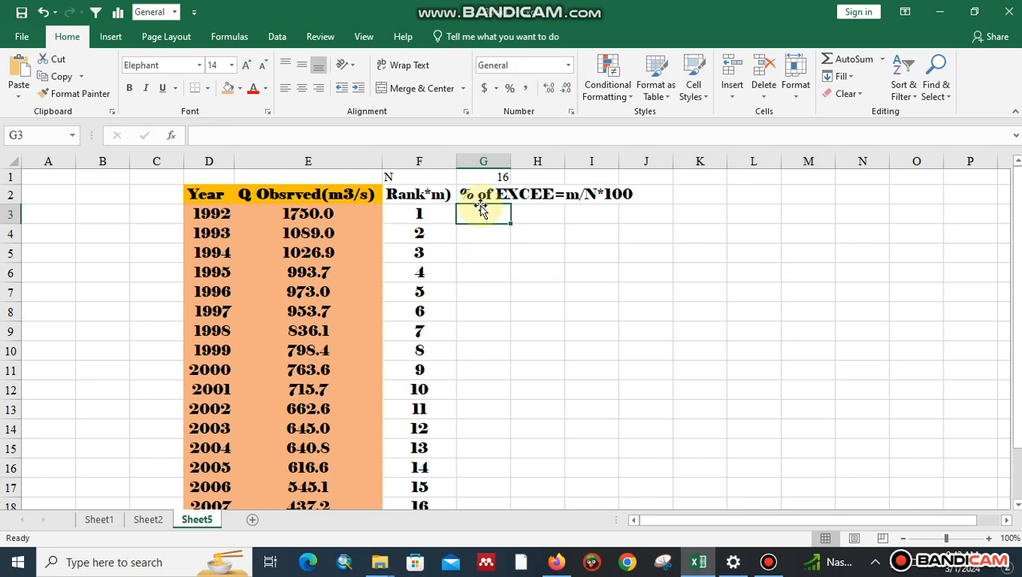
pyautogui.write('=')
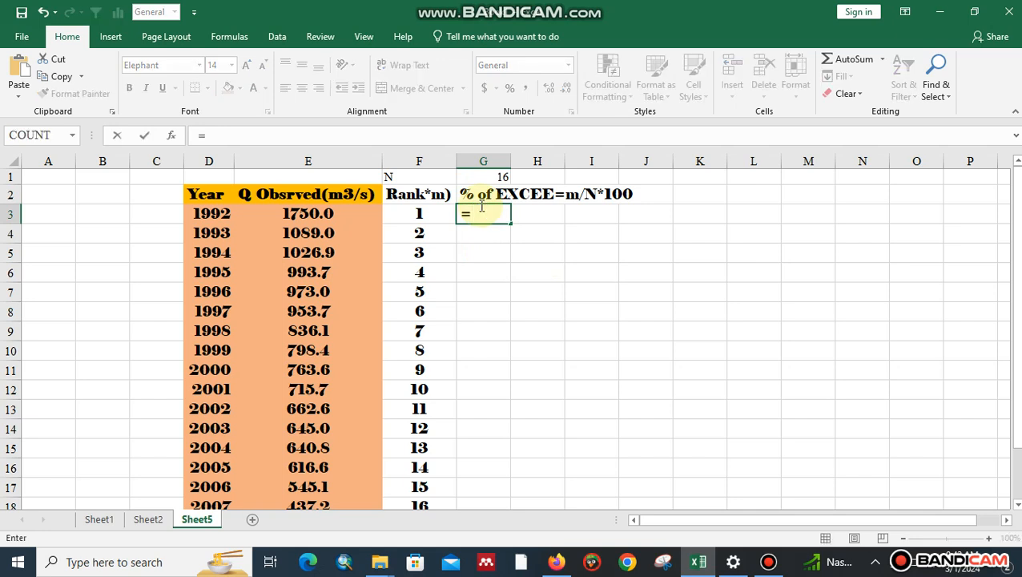
pyautogui.click(420, 213)
pyautogui.write('/')
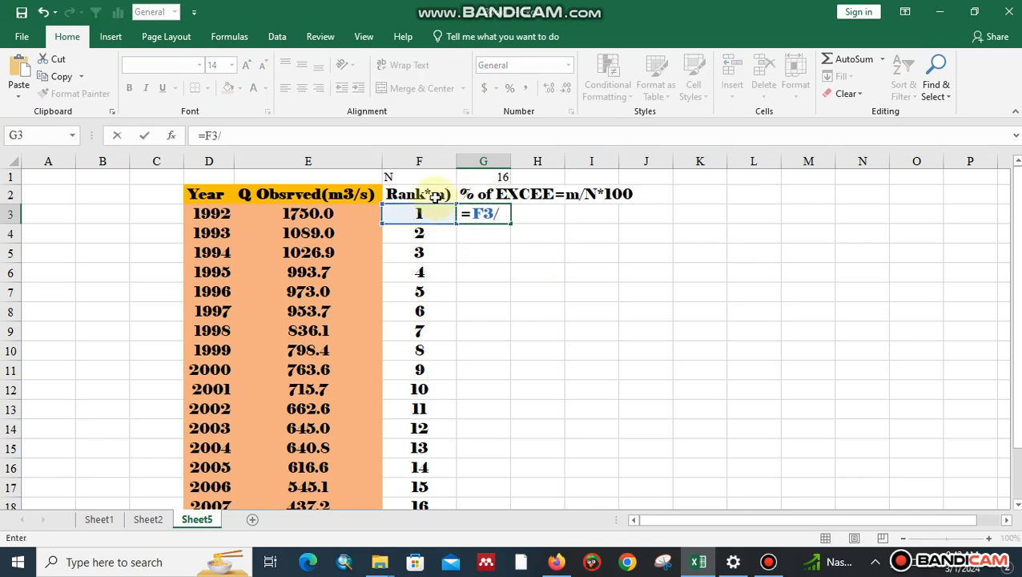
pyautogui.click(486, 177)
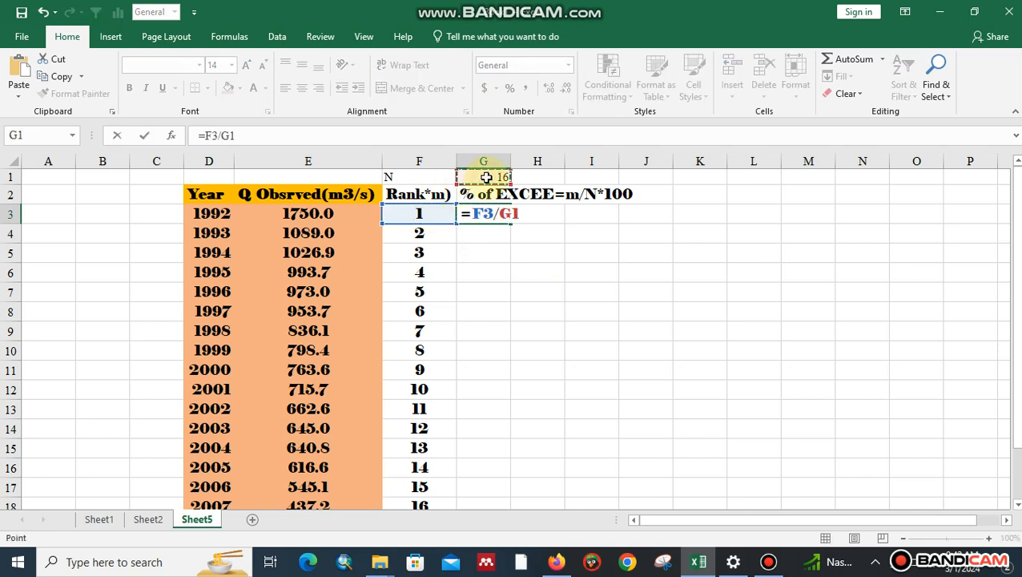
pyautogui.click(231, 133)
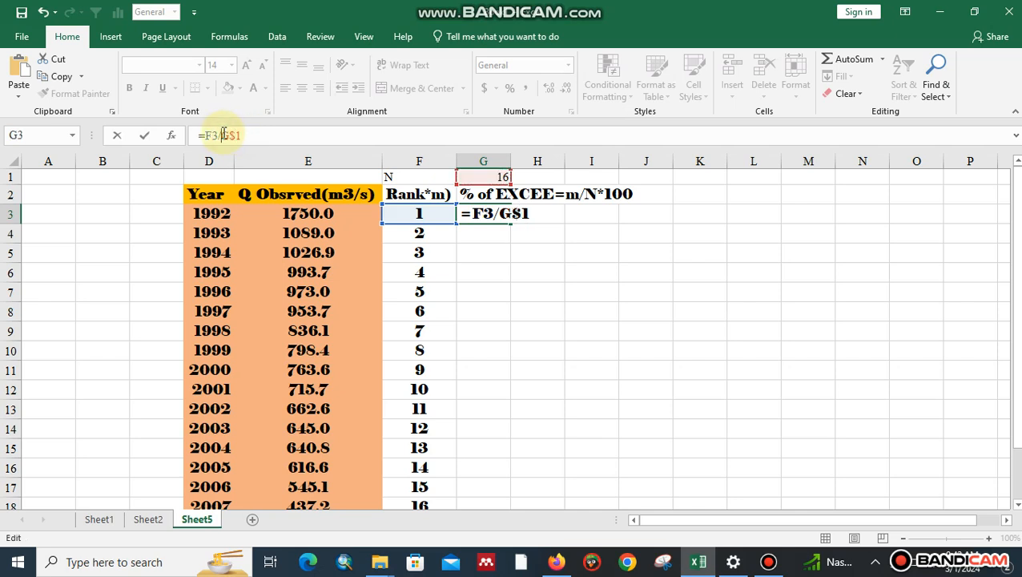
pyautogui.write('$')
pyautogui.press('Return')
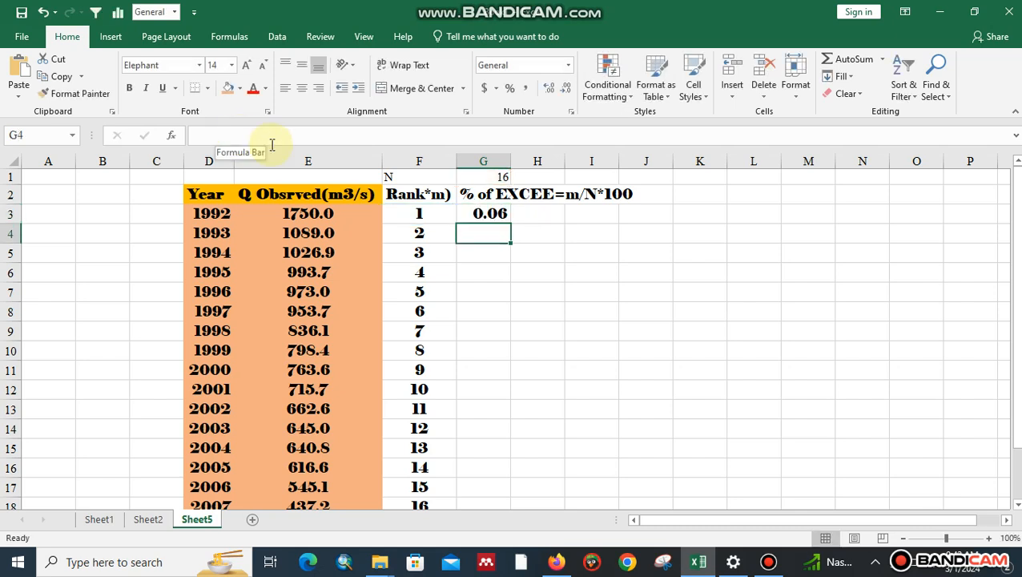
# Step: Fill the G3 formula down alongside the ranks to row 18 and format the results as percentages
pyautogui.click(506, 218)
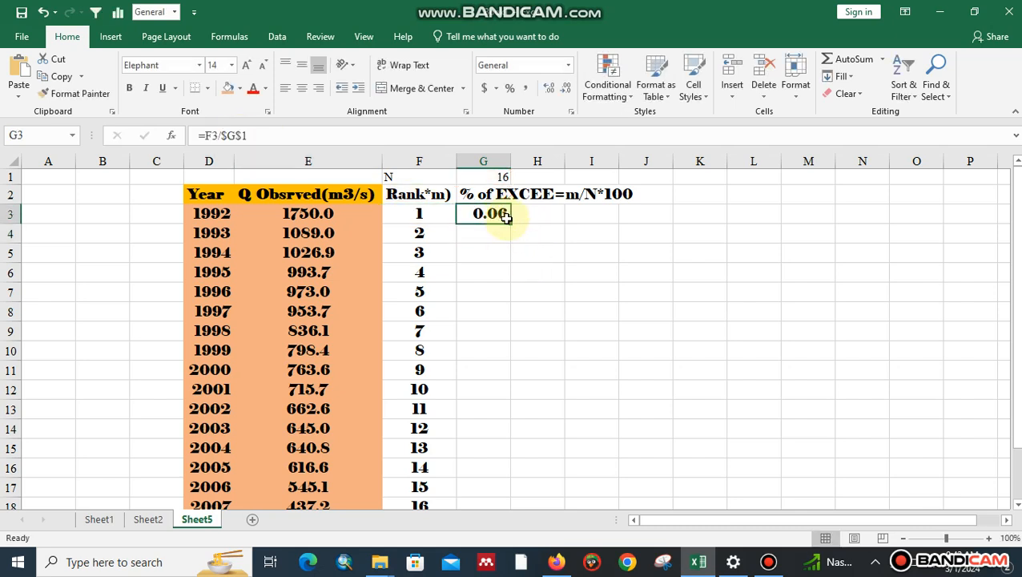
pyautogui.doubleClick(510, 223)
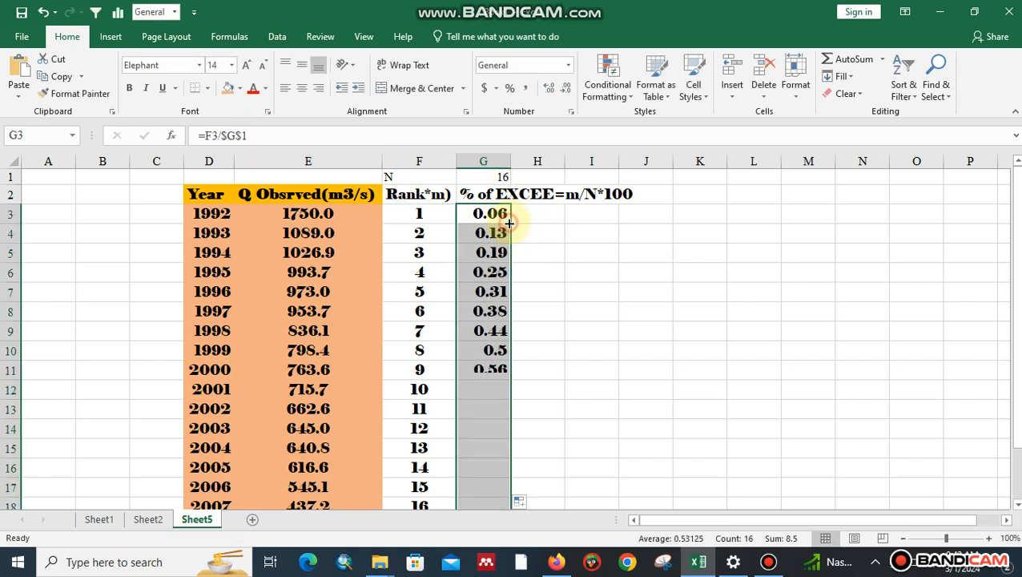
pyautogui.click(513, 88)
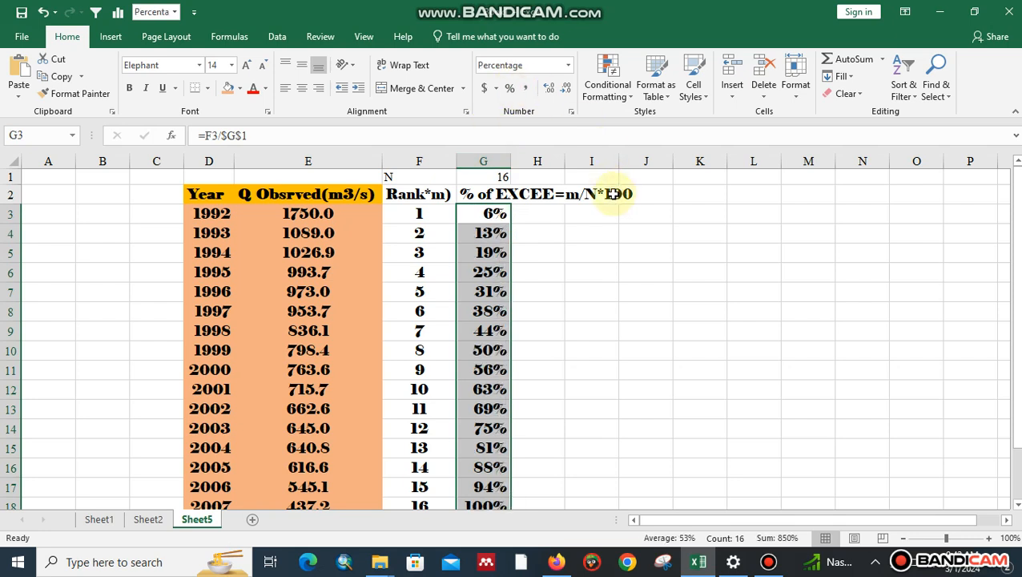
# Step: Autofit column G to its header and center the column's contents
pyautogui.click(488, 193)
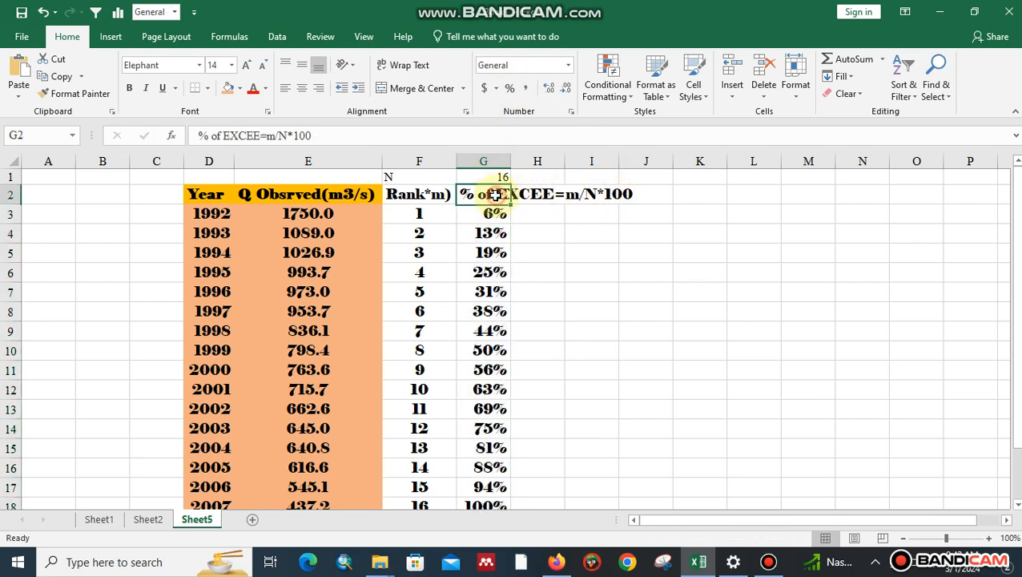
pyautogui.click(791, 99)
pyautogui.click(819, 186)
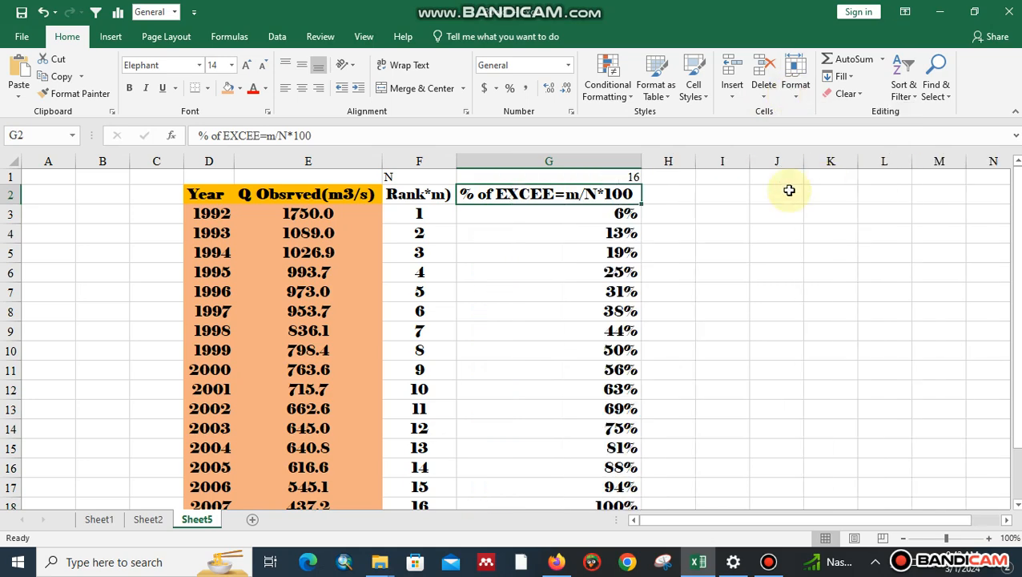
pyautogui.click(577, 160)
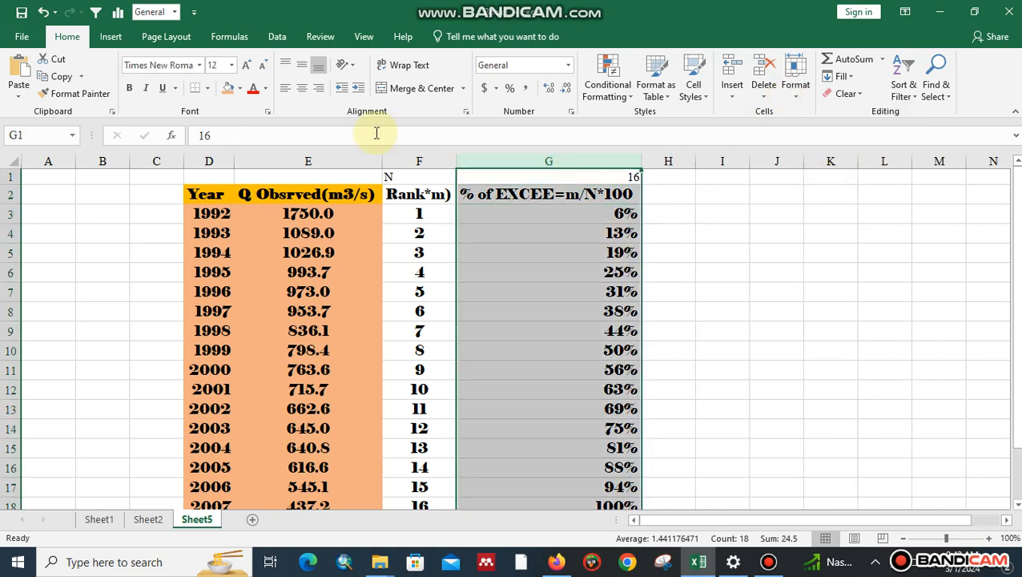
pyautogui.click(302, 90)
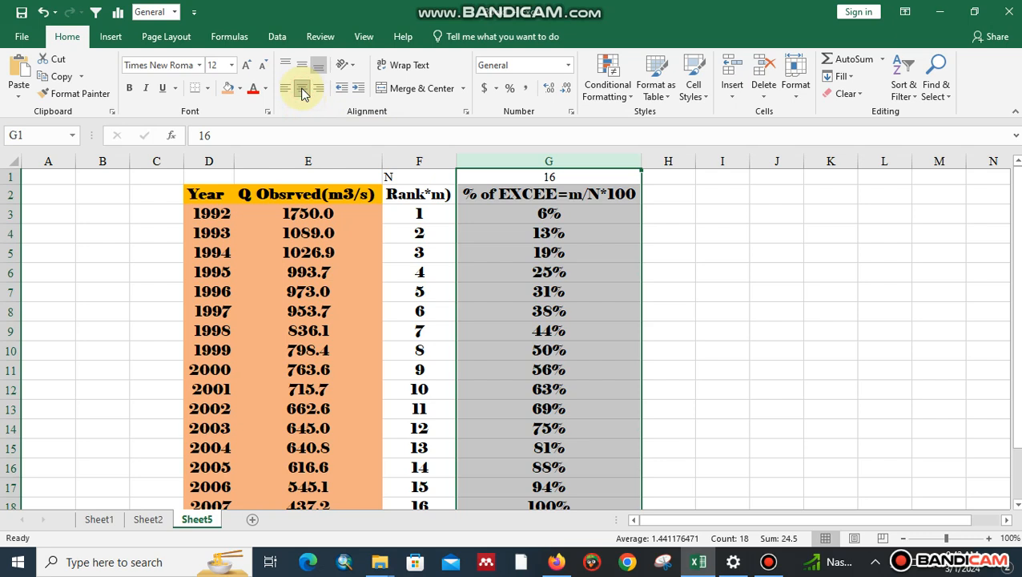
pyautogui.click(667, 196)
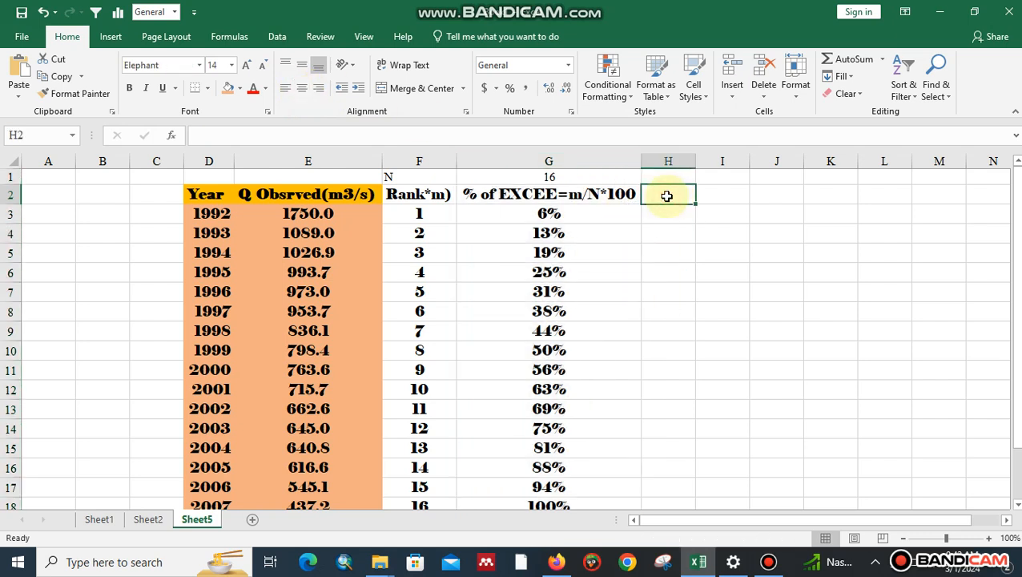
pyautogui.click(547, 159)
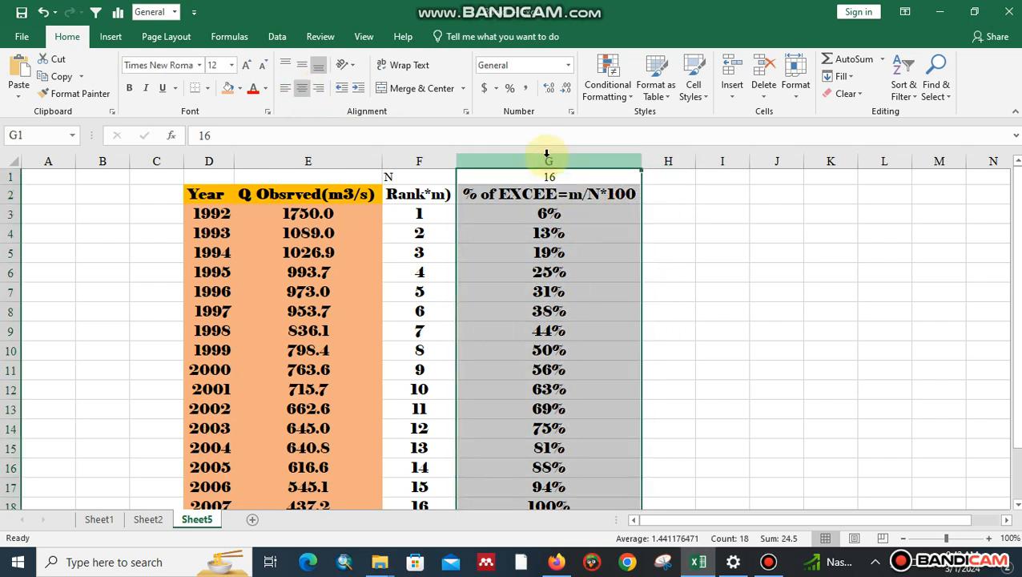
pyautogui.click(314, 160)
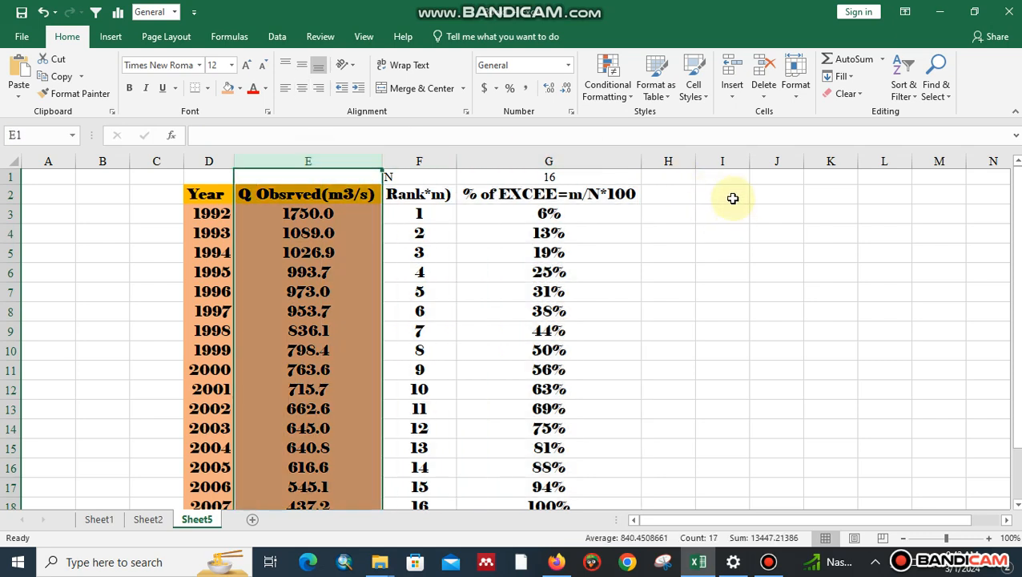
# Step: Insert an empty scatter chart with smooth lines from blank cell J2 and place it beside the table, clear of column G
pyautogui.click(753, 195)
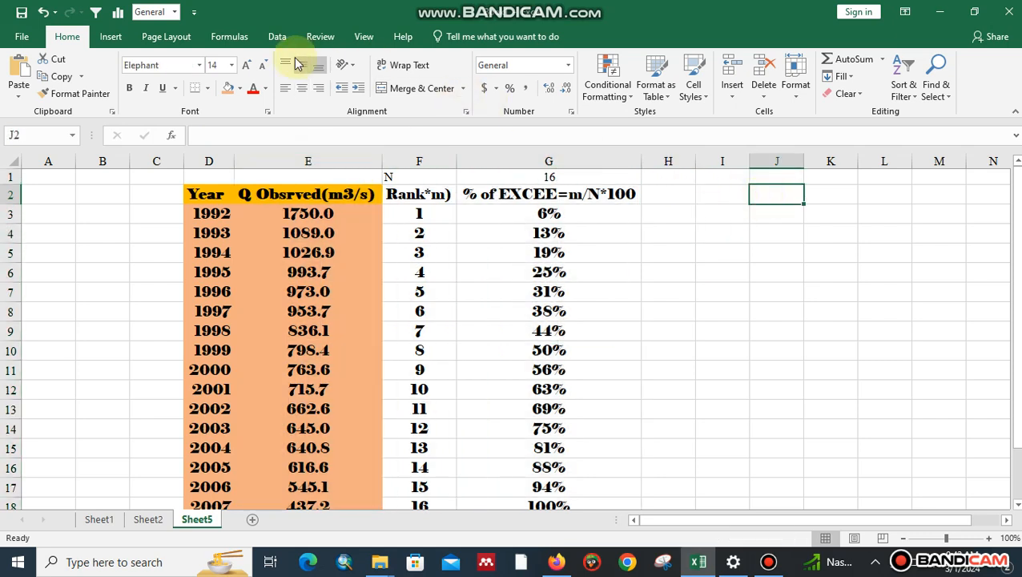
pyautogui.click(110, 38)
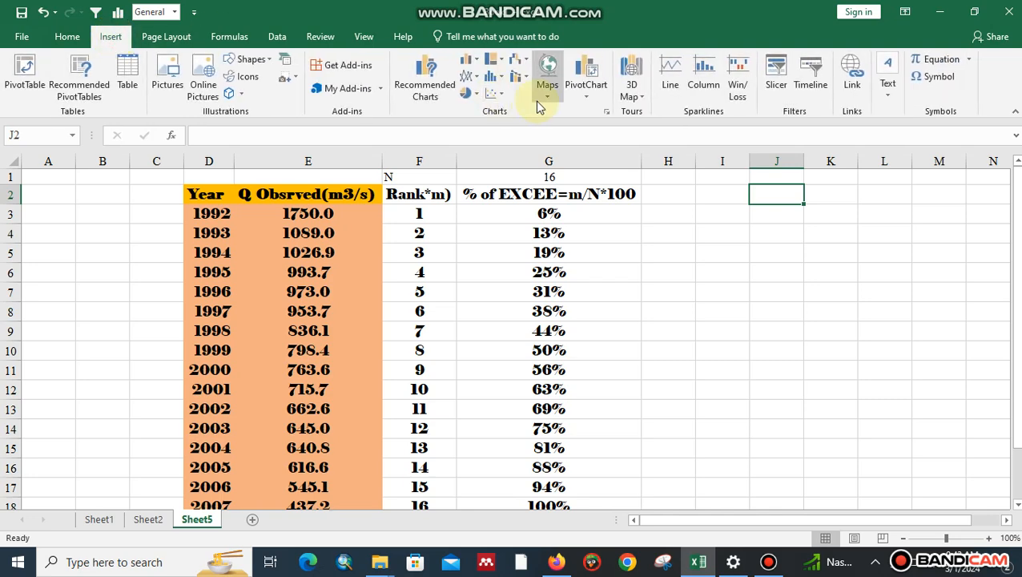
pyautogui.click(503, 96)
pyautogui.click(595, 141)
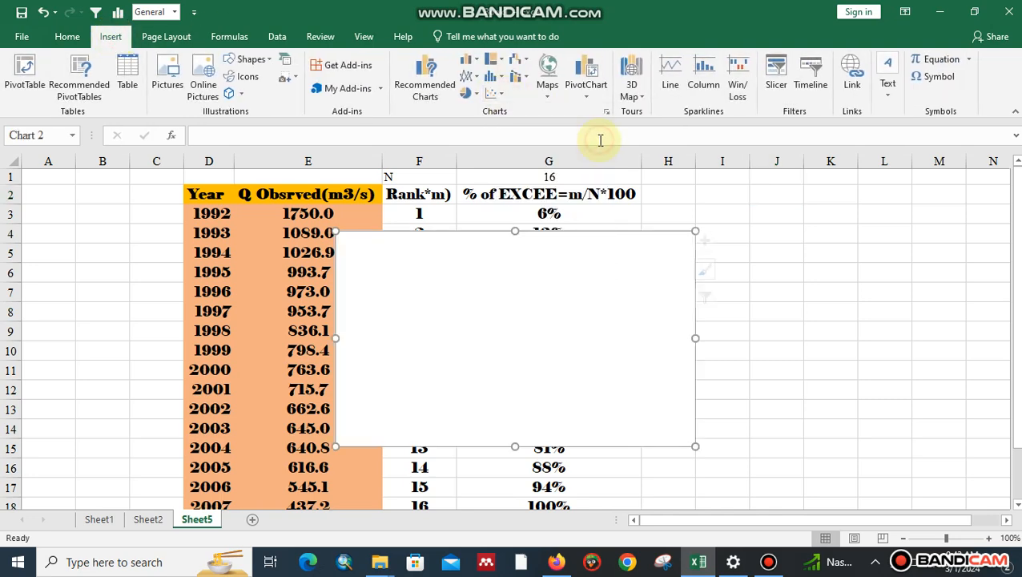
pyautogui.moveTo(592, 258); pyautogui.dragTo(894, 212)
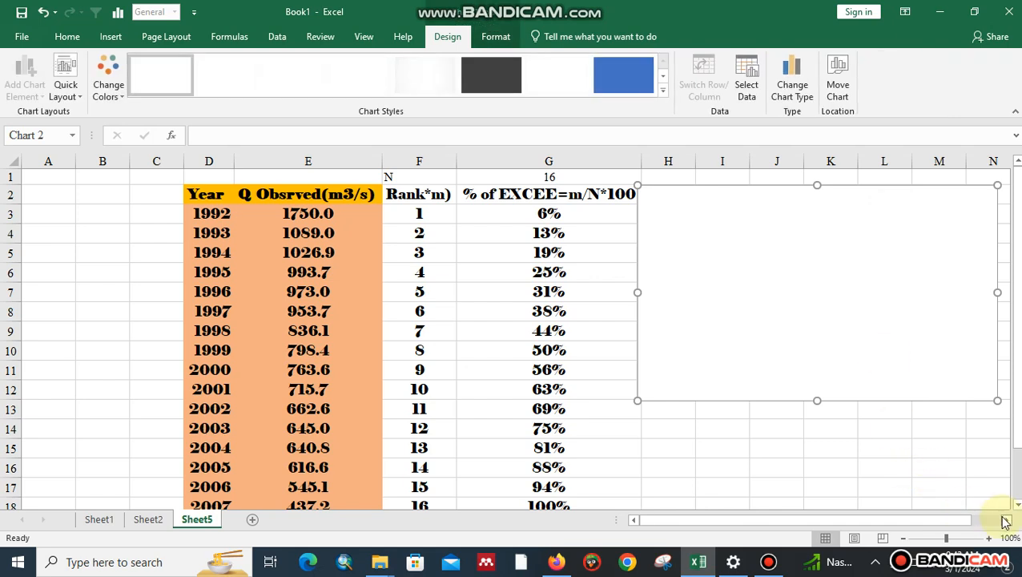
pyautogui.click(1006, 521)
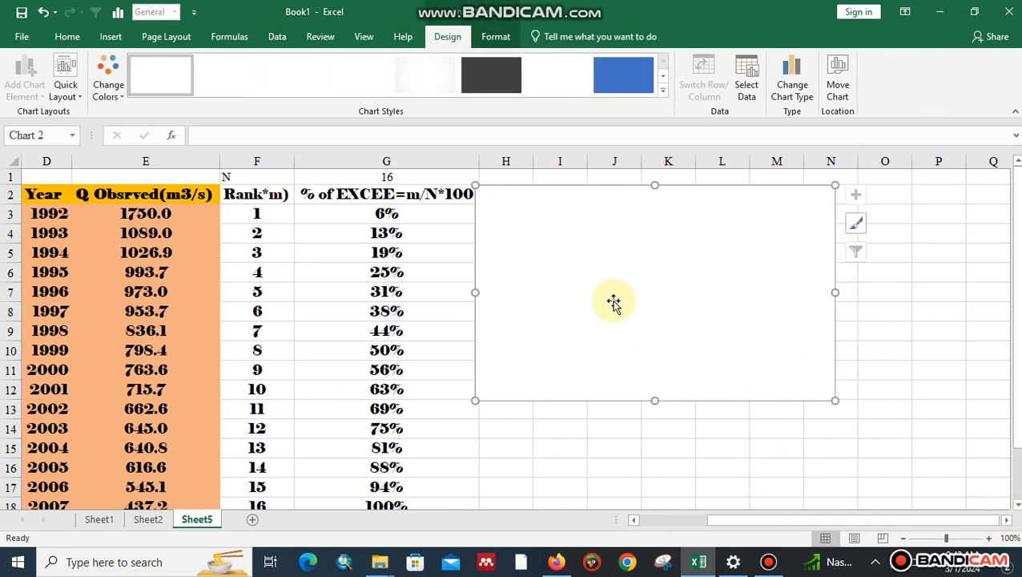
pyautogui.moveTo(613, 303); pyautogui.dragTo(650, 304)
# Step: Open the chart's data source selection and add a new series named FDC
pyautogui.click(548, 305)
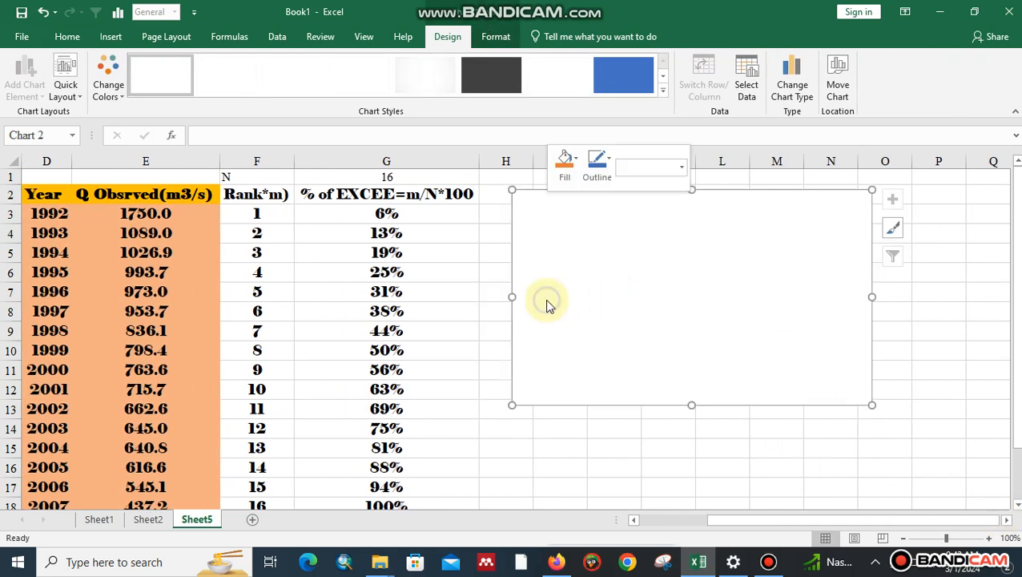
pyautogui.rightClick(548, 304)
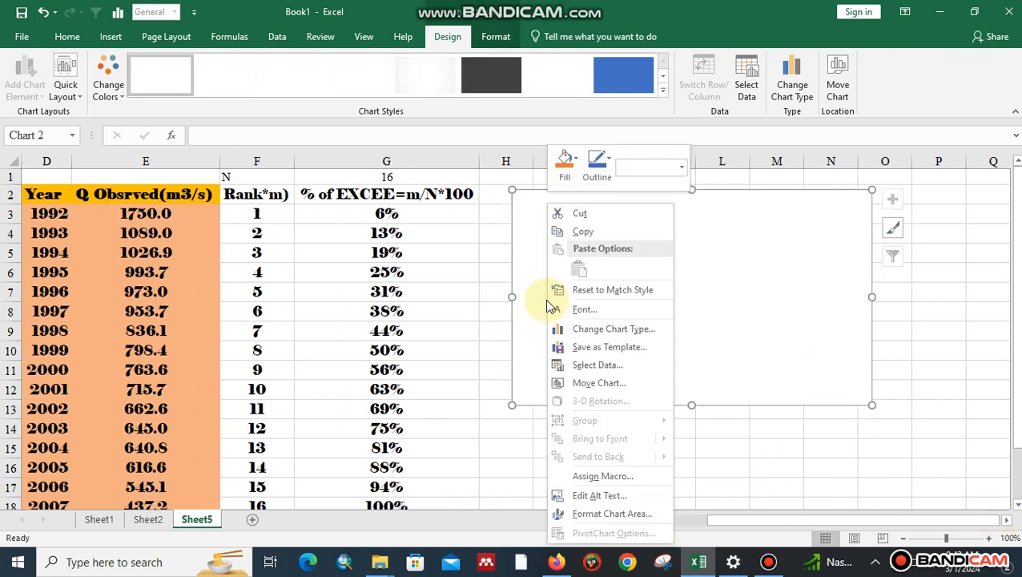
pyautogui.click(603, 365)
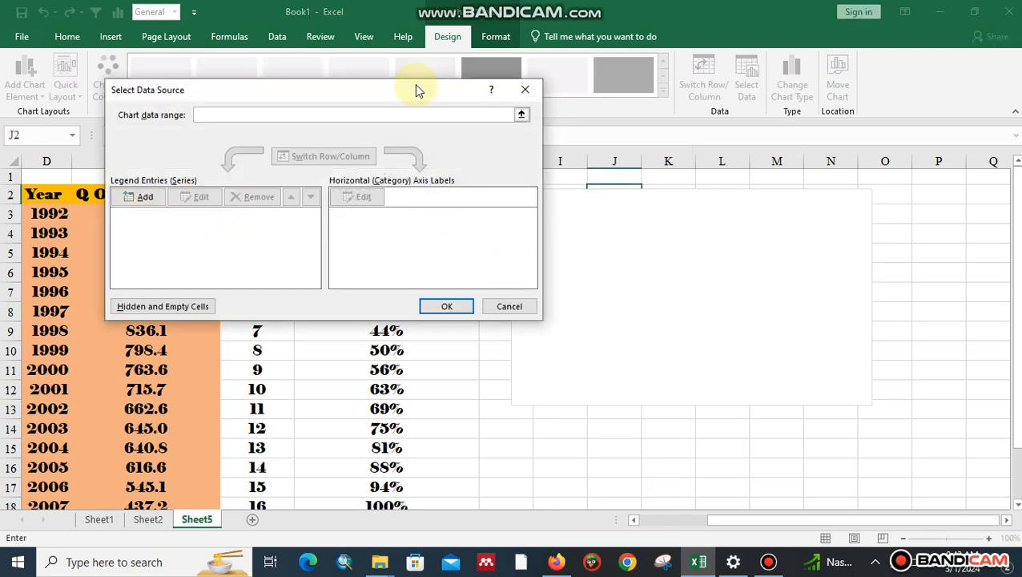
pyautogui.moveTo(417, 89); pyautogui.dragTo(751, 146)
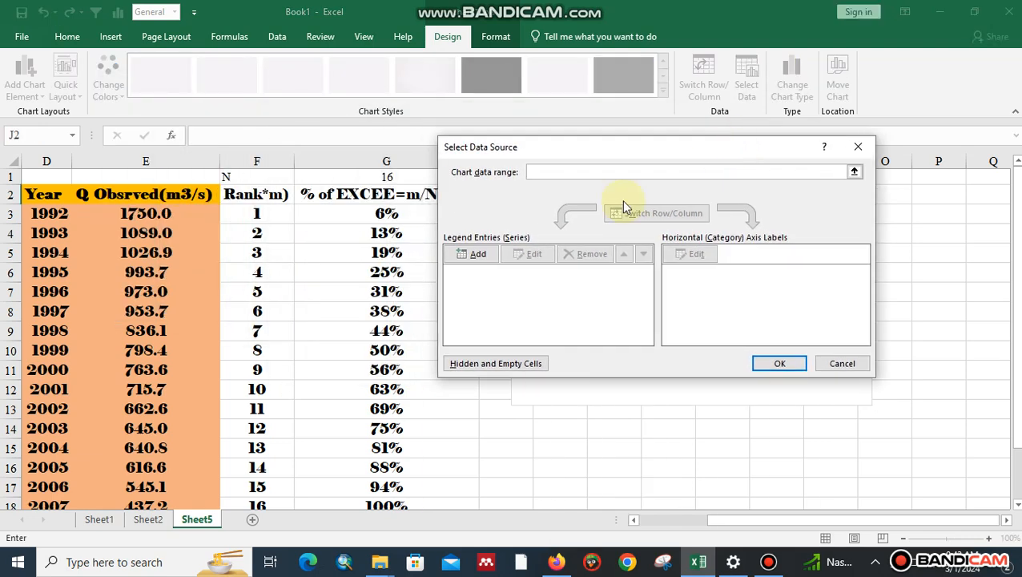
pyautogui.click(476, 254)
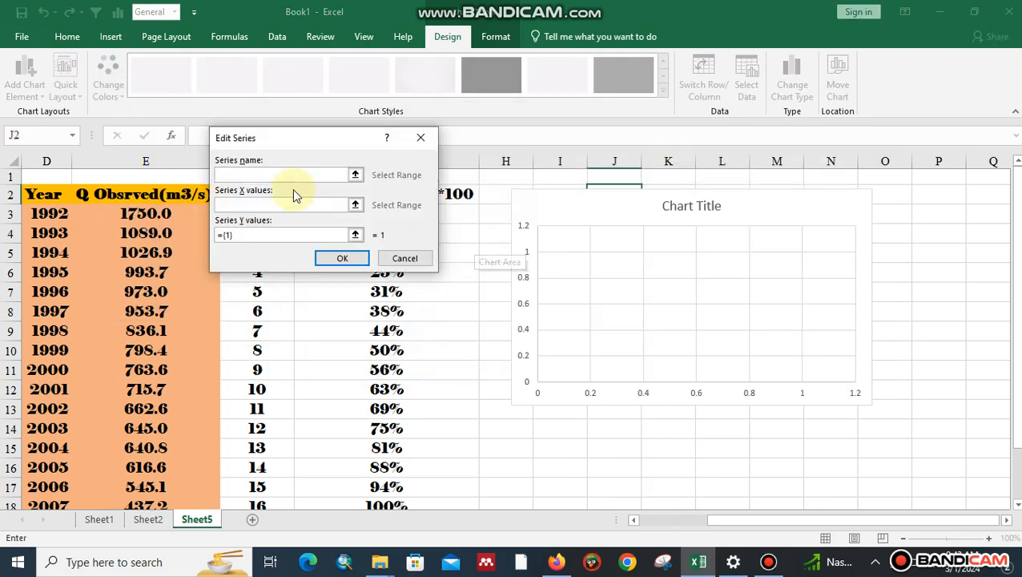
pyautogui.write('F')
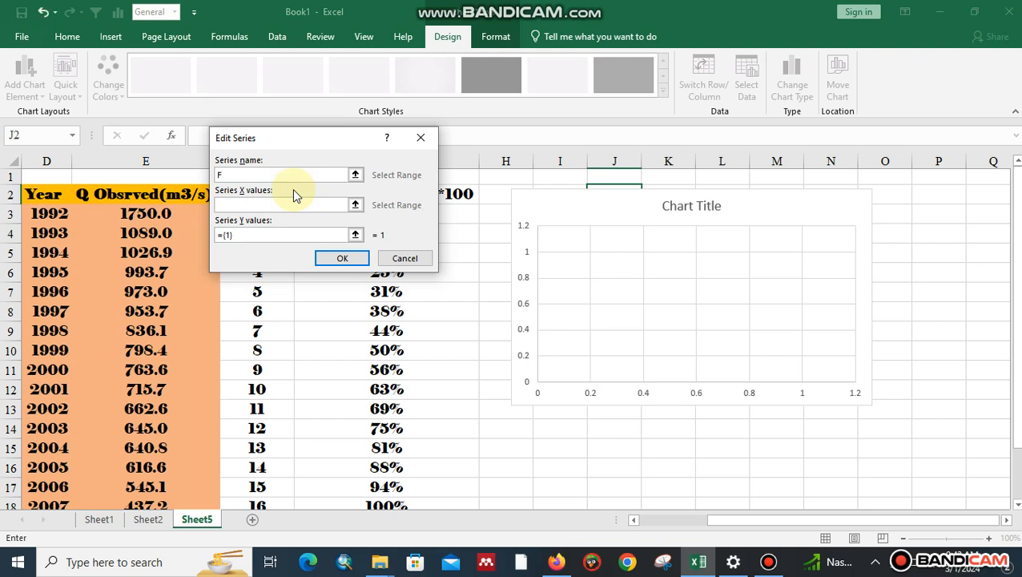
pyautogui.write('DC')
# Step: Set the FDC series' X values to the exceedance percentages in G3:G18
pyautogui.click(355, 205)
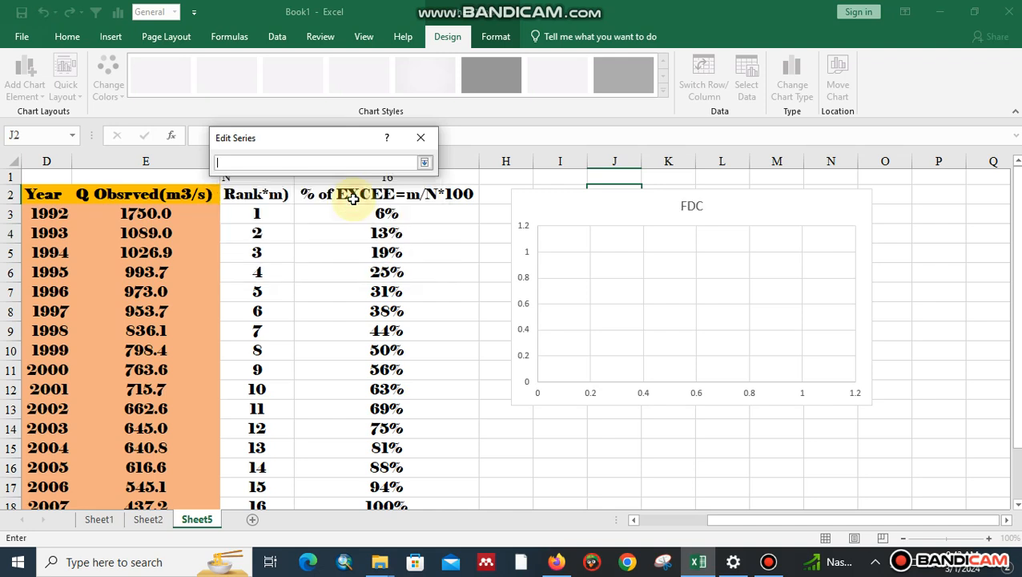
pyautogui.moveTo(358, 212); pyautogui.dragTo(354, 505)
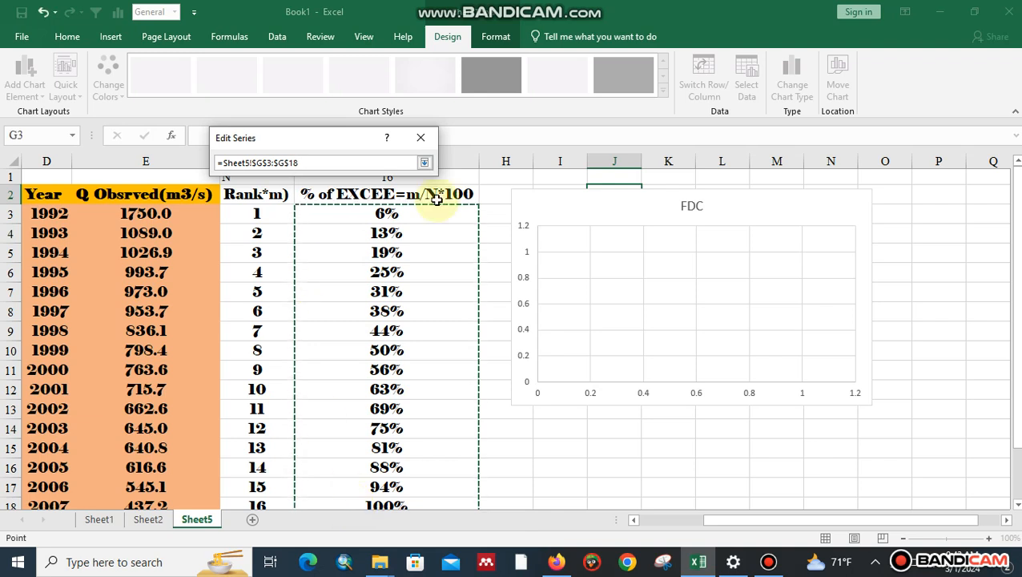
pyautogui.click(425, 162)
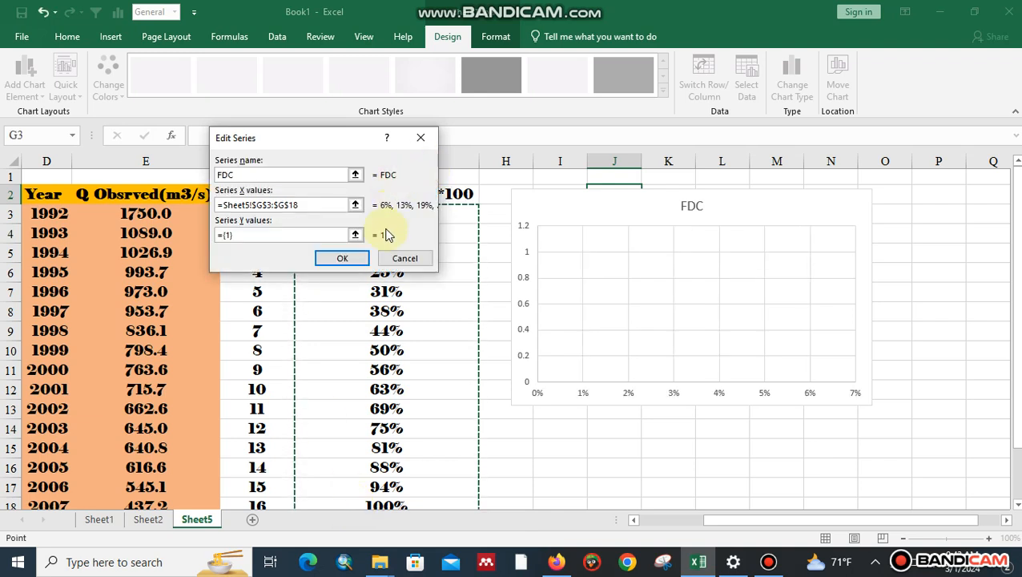
# Step: Set the FDC series' Y values to the observed discharges in E3:E18 and apply the chart's data source
pyautogui.click(357, 234)
pyautogui.moveTo(146, 214); pyautogui.dragTo(143, 465)
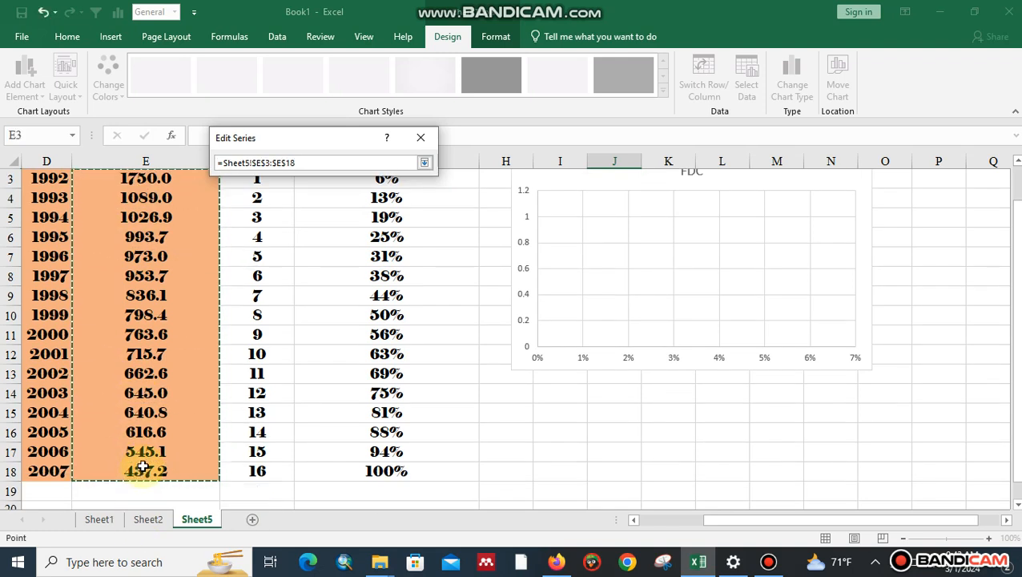
pyautogui.click(425, 163)
pyautogui.click(365, 258)
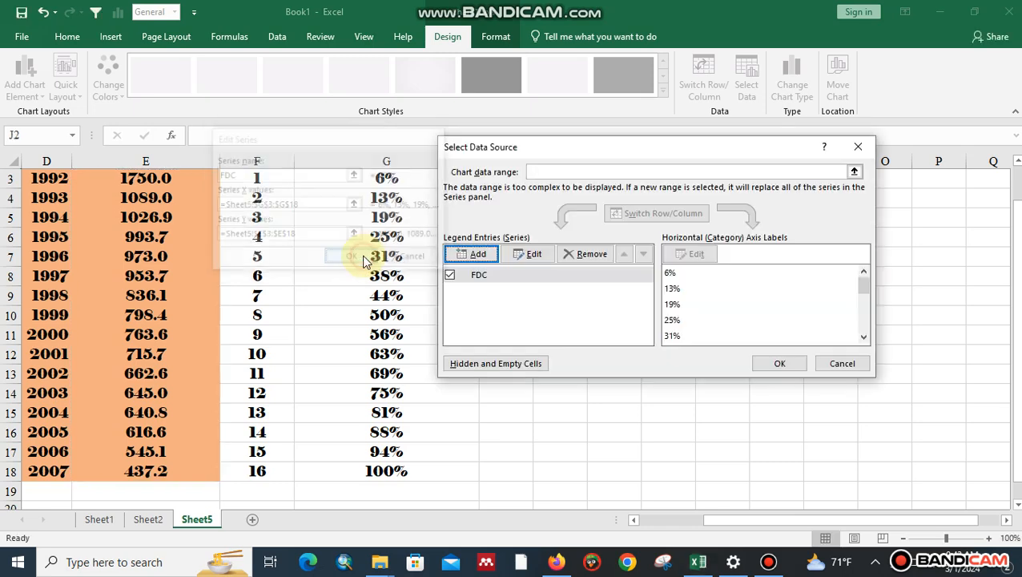
pyautogui.click(779, 362)
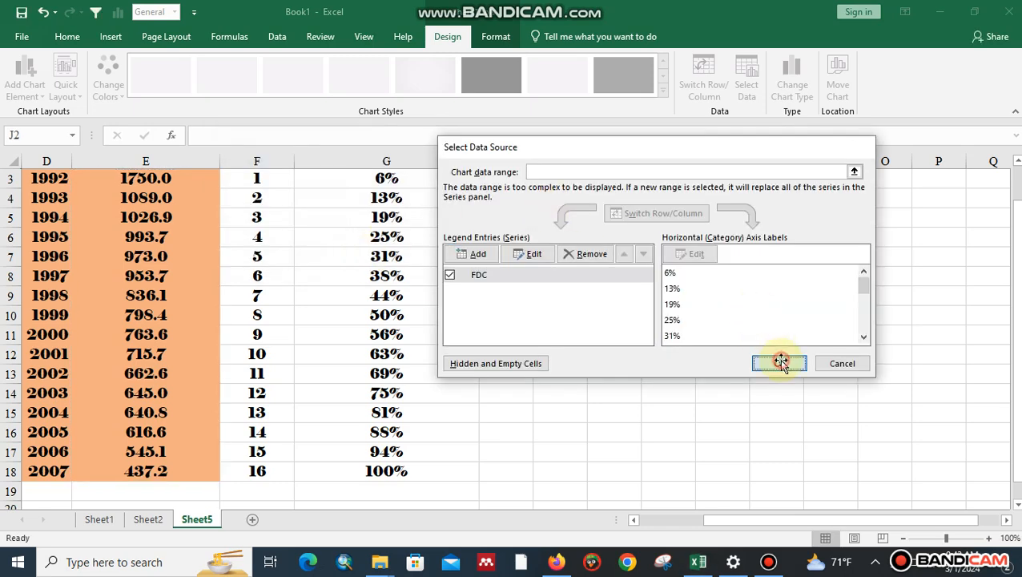
pyautogui.moveTo(789, 216)
pyautogui.mouseDown()
pyautogui.moveTo(788, 238)
pyautogui.moveTo(787, 216)
pyautogui.mouseUp()
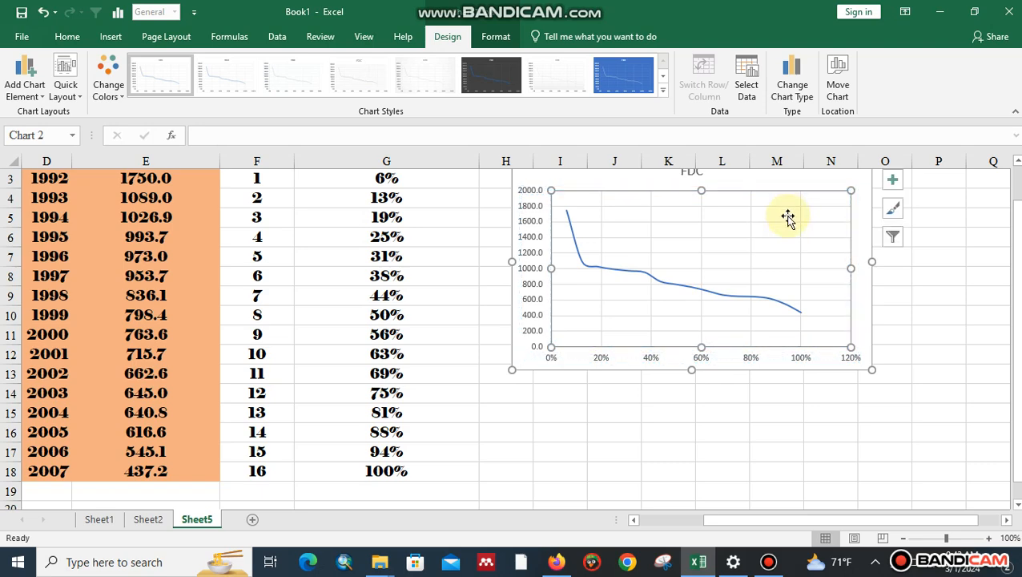
pyautogui.moveTo(1016, 255); pyautogui.dragTo(1017, 255)
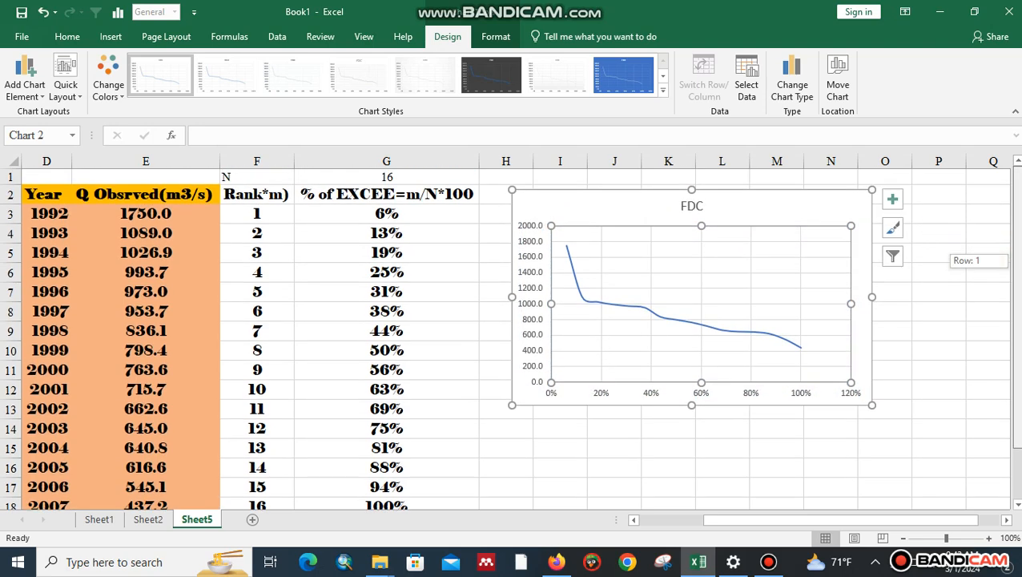
# Step: Shift the FDC chart slightly away from the table and total the observed discharges in cell E19 with AutoSum
pyautogui.moveTo(625, 205); pyautogui.dragTo(646, 211)
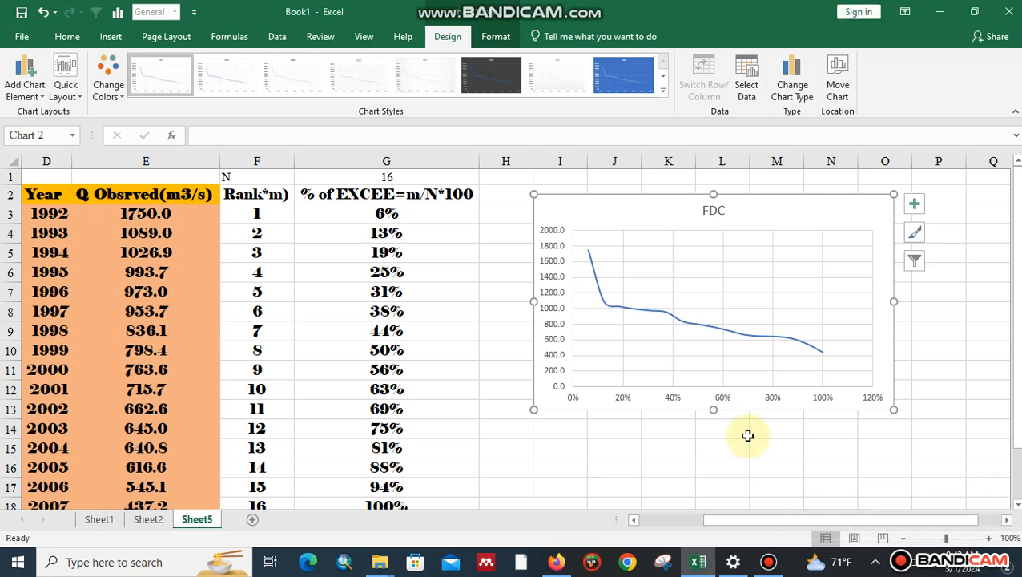
pyautogui.moveTo(1017, 210); pyautogui.dragTo(1017, 257)
pyautogui.click(173, 468)
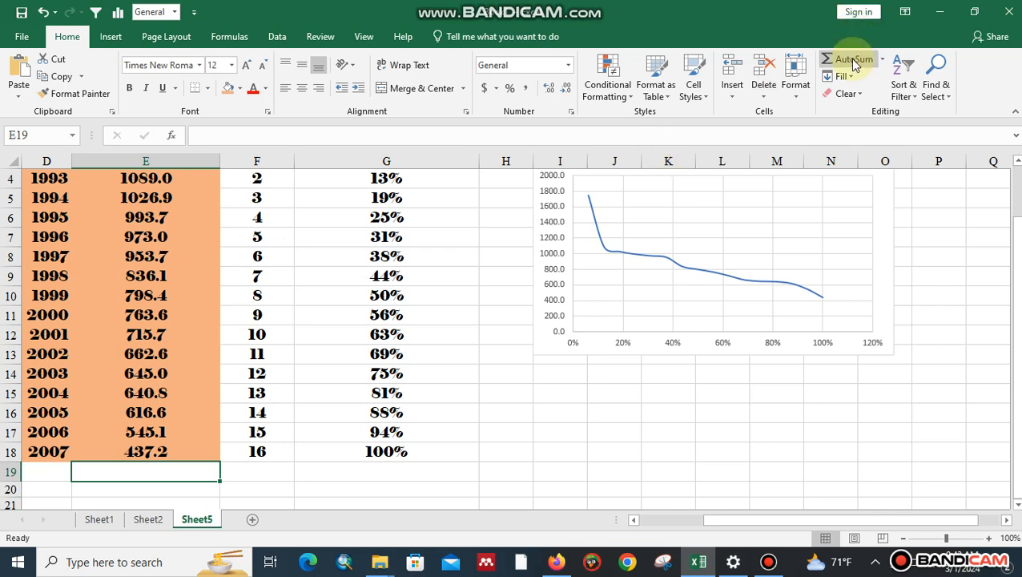
pyautogui.click(852, 60)
pyautogui.press('Return')
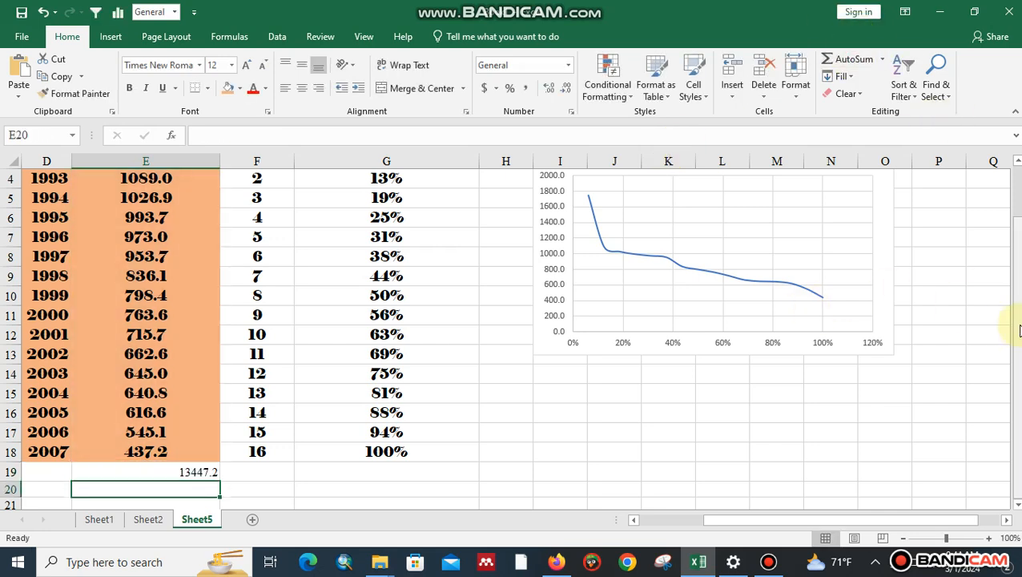
# Step: Move the FDC chart farther from the table so that column H is clear
pyautogui.moveTo(1019, 330); pyautogui.dragTo(1017, 321)
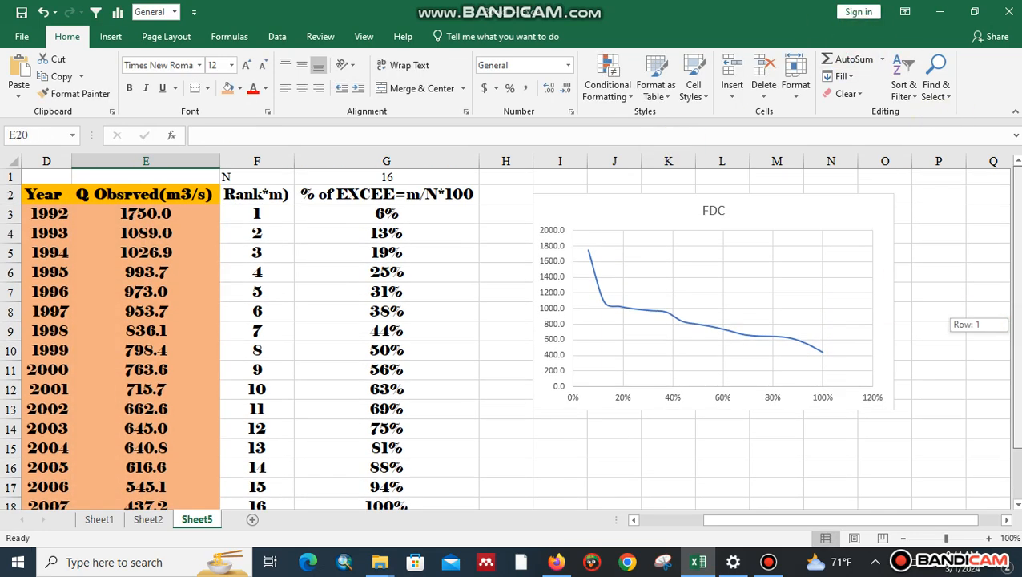
pyautogui.click(575, 222)
pyautogui.moveTo(575, 207); pyautogui.dragTo(609, 202)
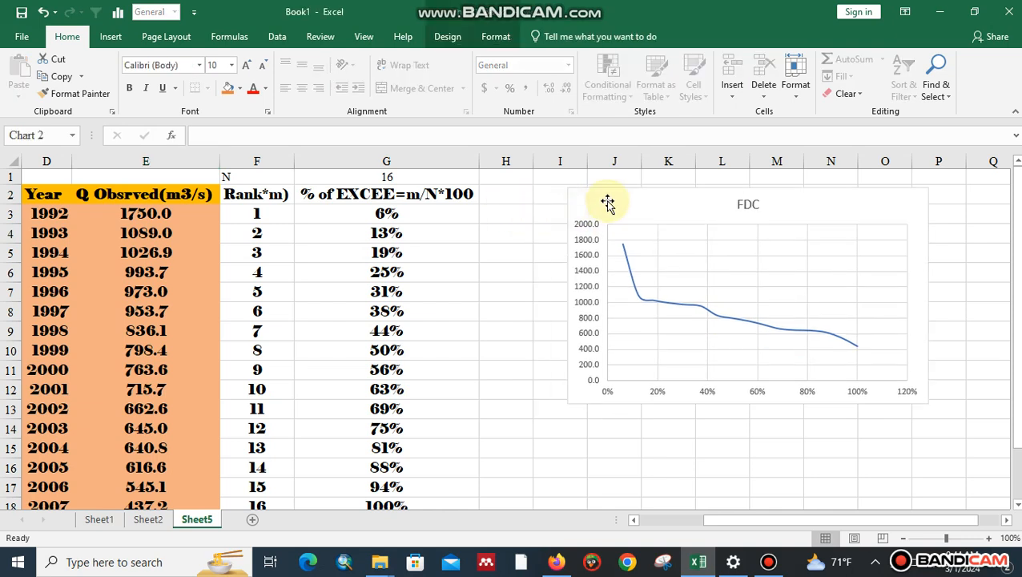
# Step: Enter the column header Qaverage in cell H2, dismissing the job notification that pops up
pyautogui.click(494, 194)
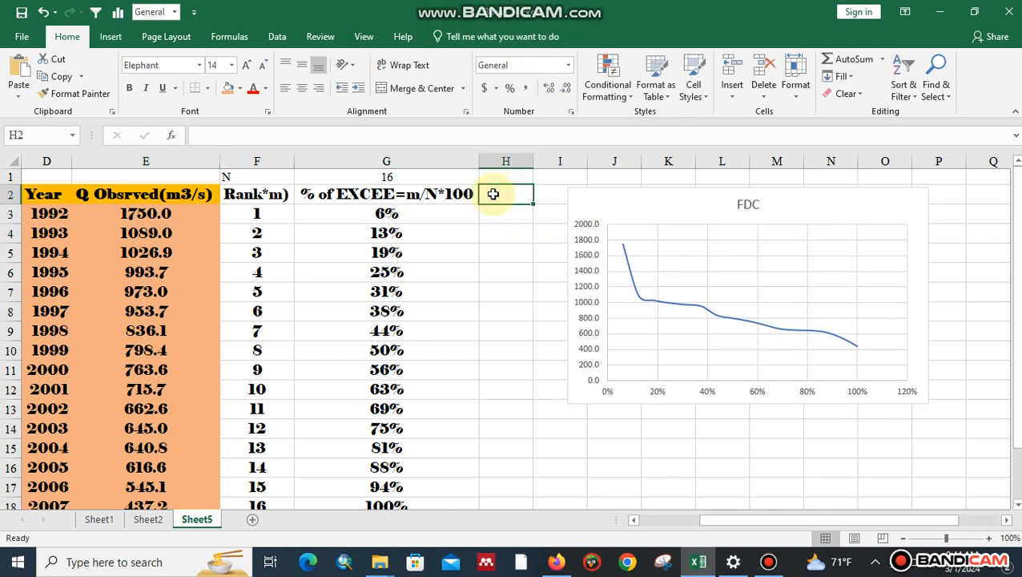
pyautogui.write('q')
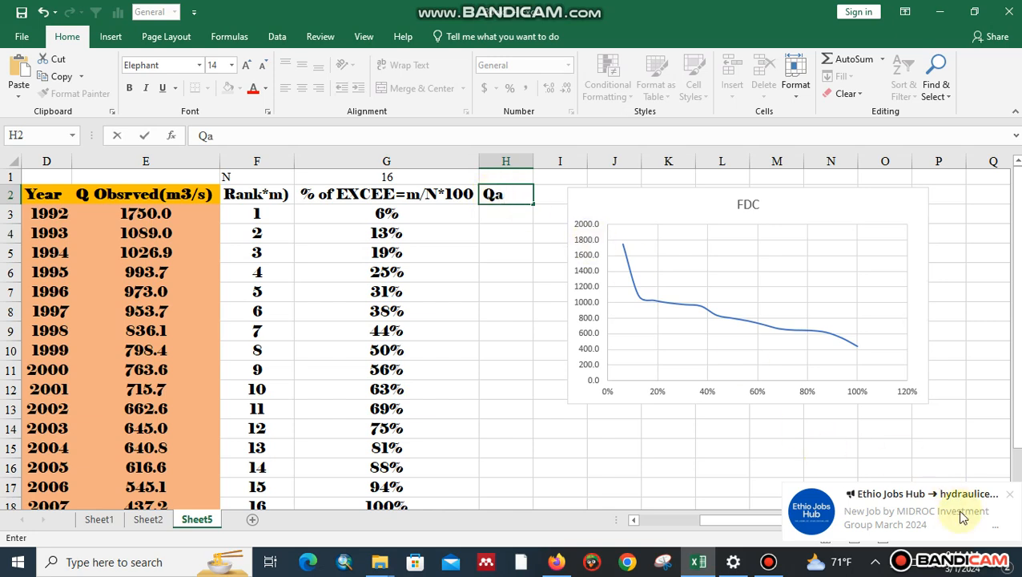
pyautogui.click(1009, 493)
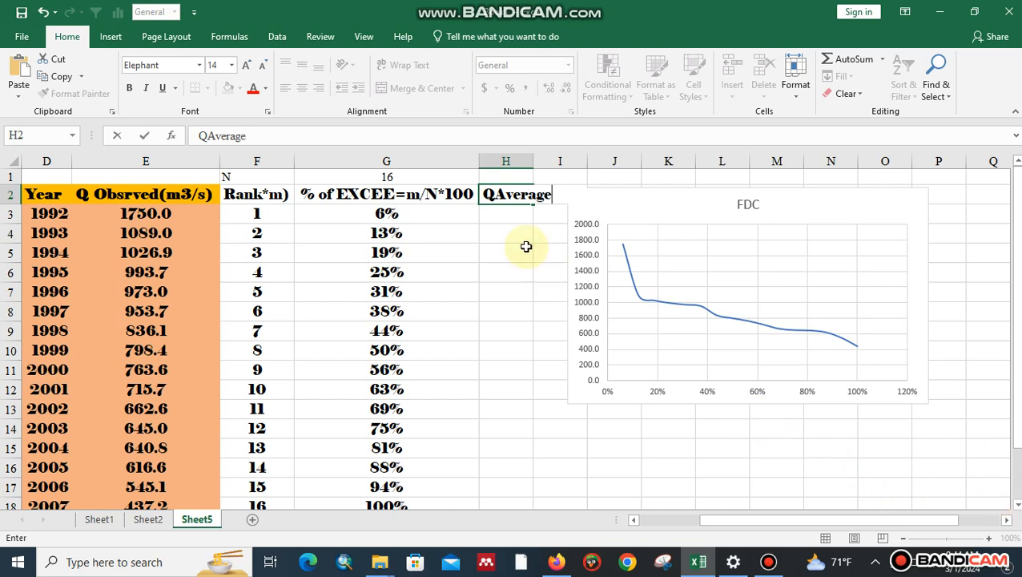
pyautogui.press('Return')
pyautogui.click(507, 182)
pyautogui.click(505, 193)
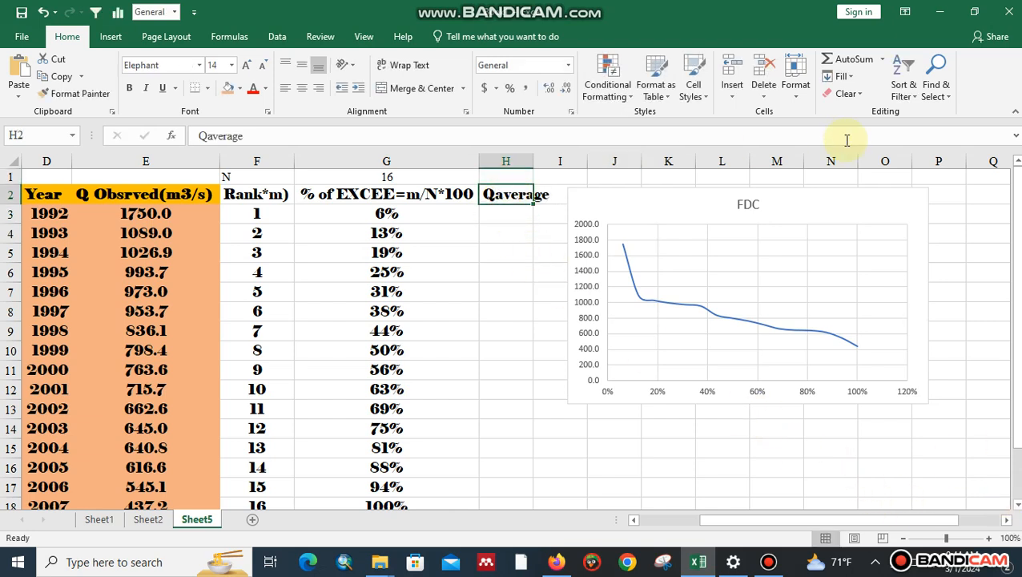
pyautogui.click(905, 94)
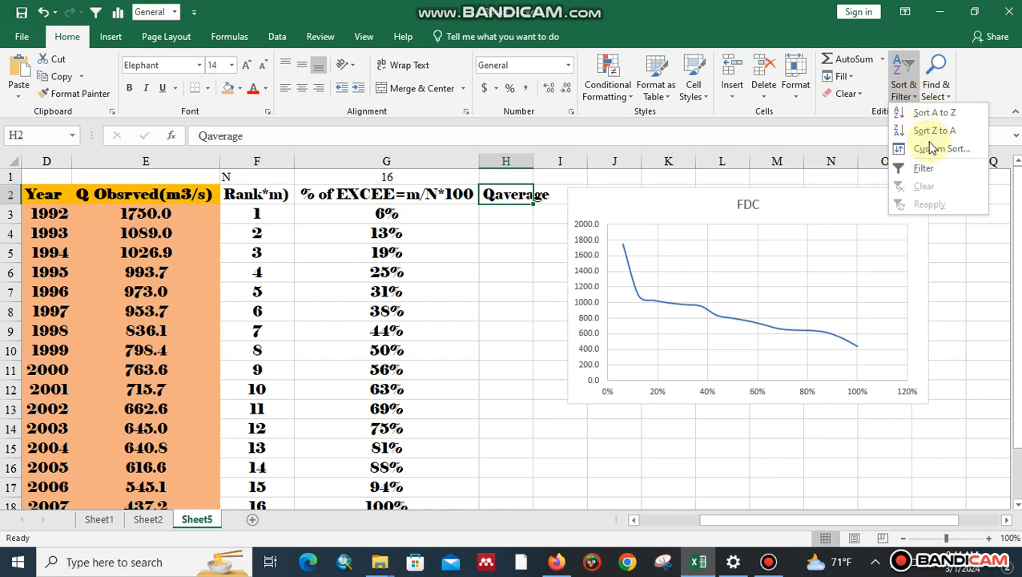
pyautogui.click(854, 61)
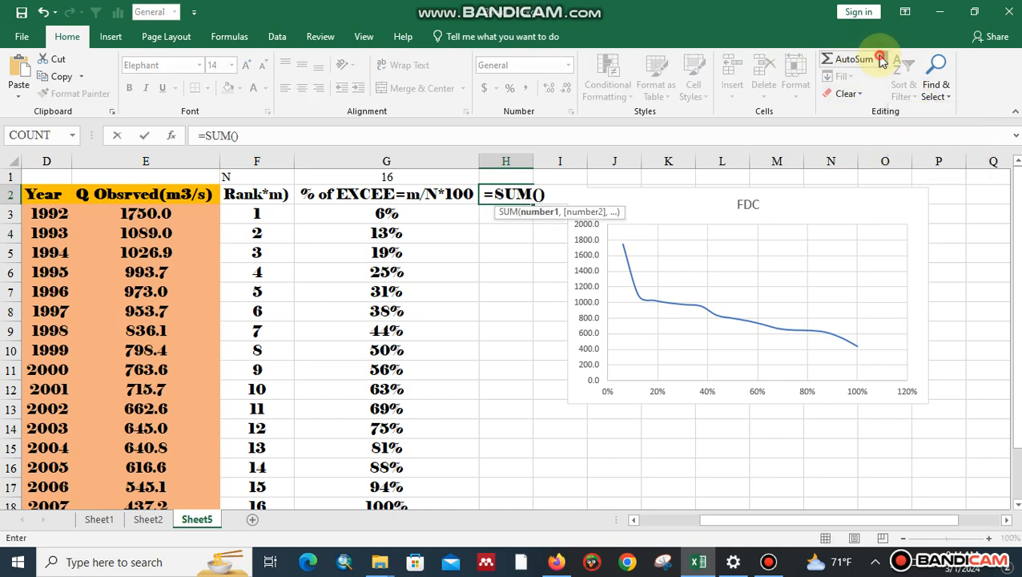
pyautogui.click(882, 59)
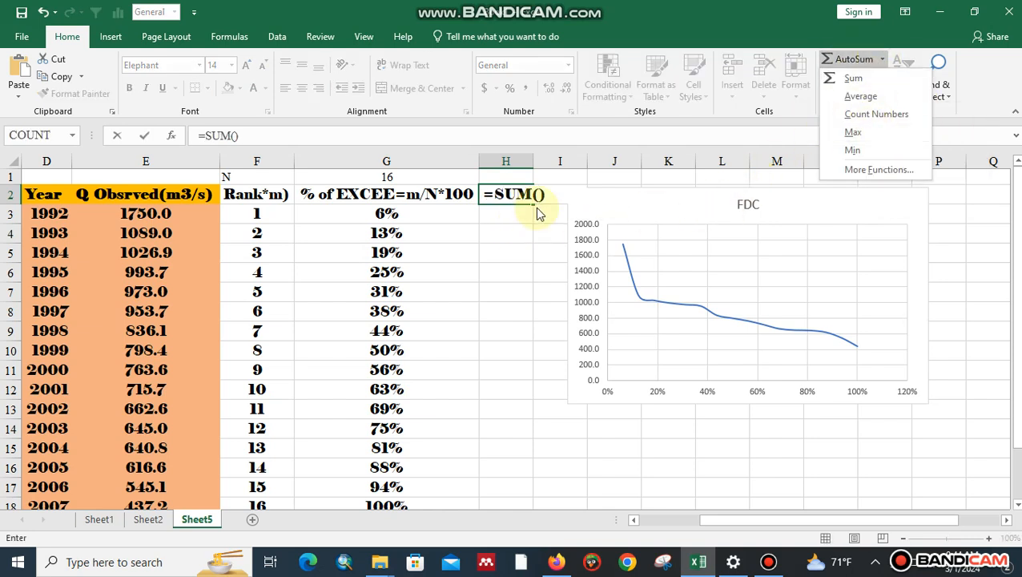
pyautogui.click(43, 12)
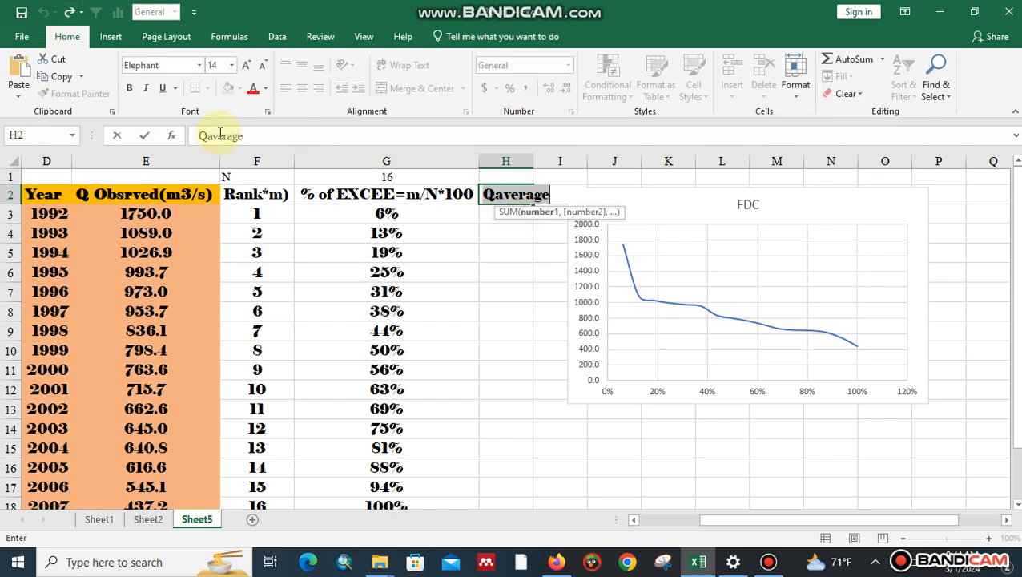
# Step: AutoFit the width of column H to the Qaverage header
pyautogui.click(518, 217)
pyautogui.click(519, 196)
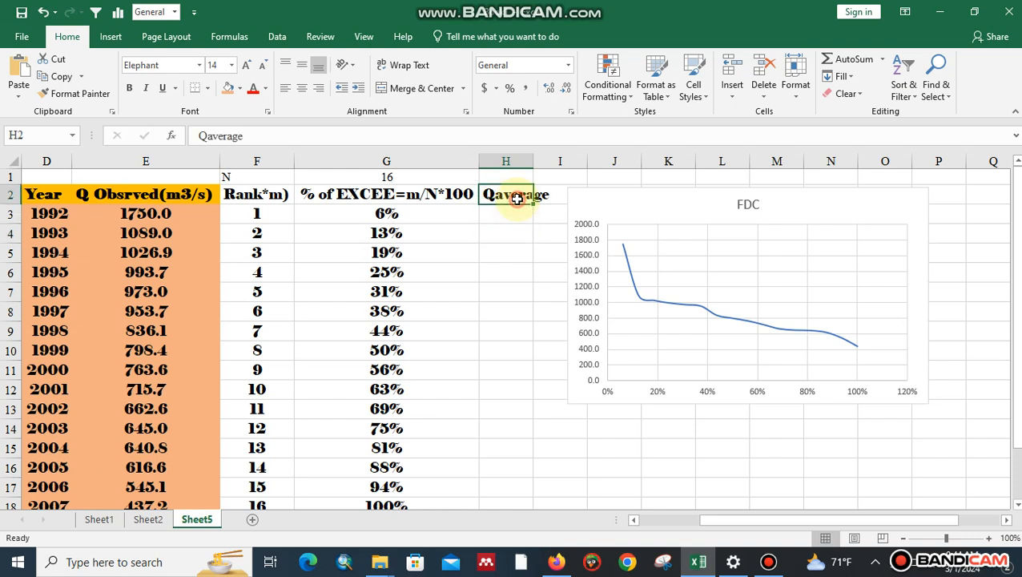
pyautogui.click(796, 88)
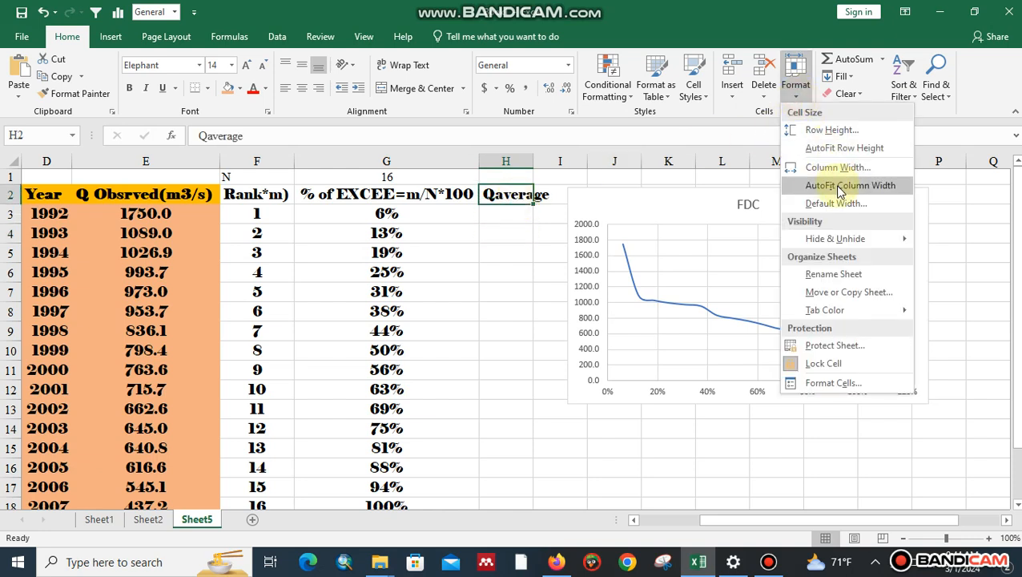
pyautogui.click(840, 188)
# Step: Calculate the average discharge in H3 with the absolute-reference formula =$E$19/$G$1
pyautogui.click(525, 211)
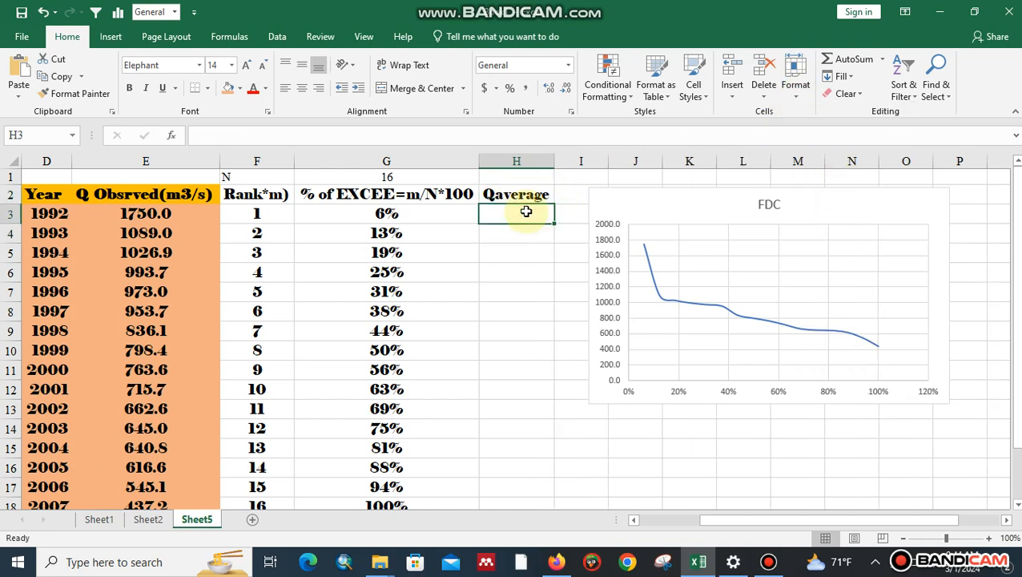
pyautogui.write('=')
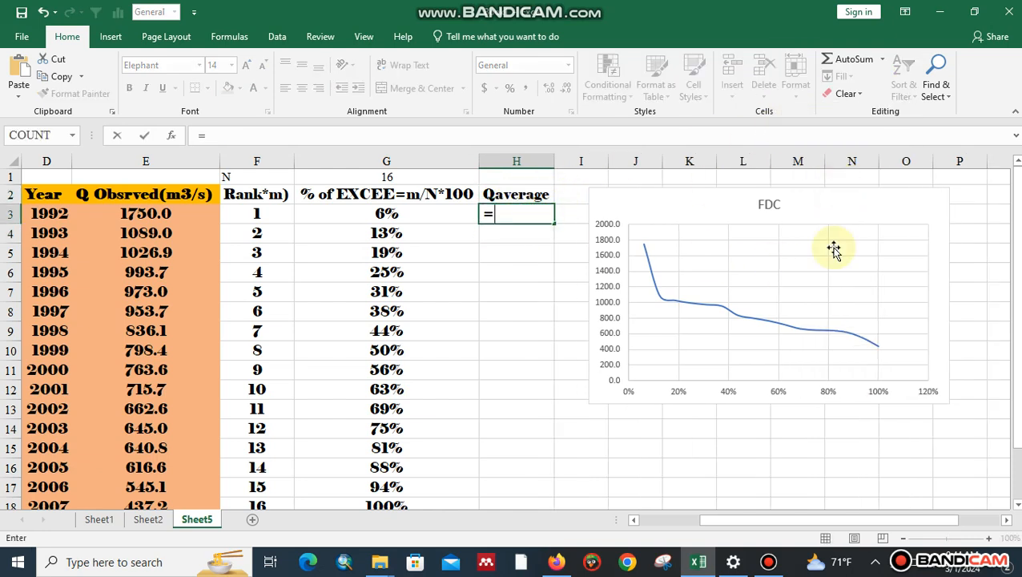
pyautogui.moveTo(1019, 322); pyautogui.dragTo(1017, 362)
pyautogui.click(198, 477)
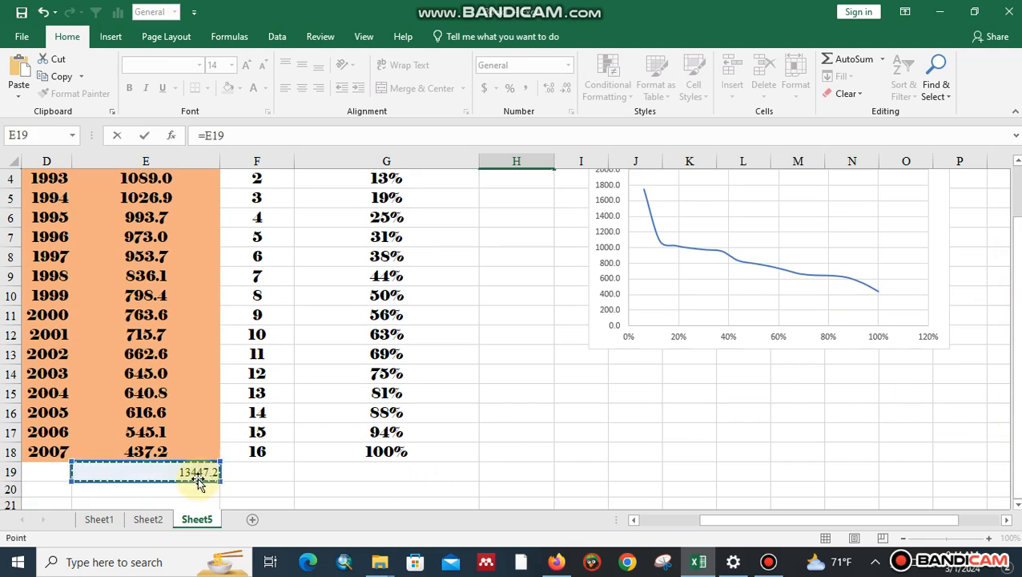
pyautogui.write('/')
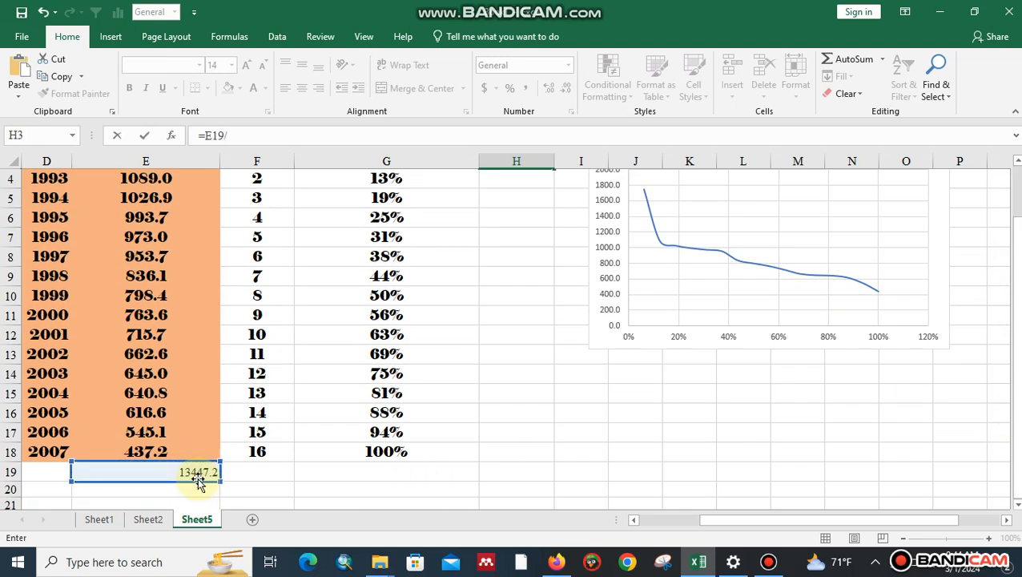
pyautogui.moveTo(1018, 365); pyautogui.dragTo(1018, 258)
pyautogui.click(408, 178)
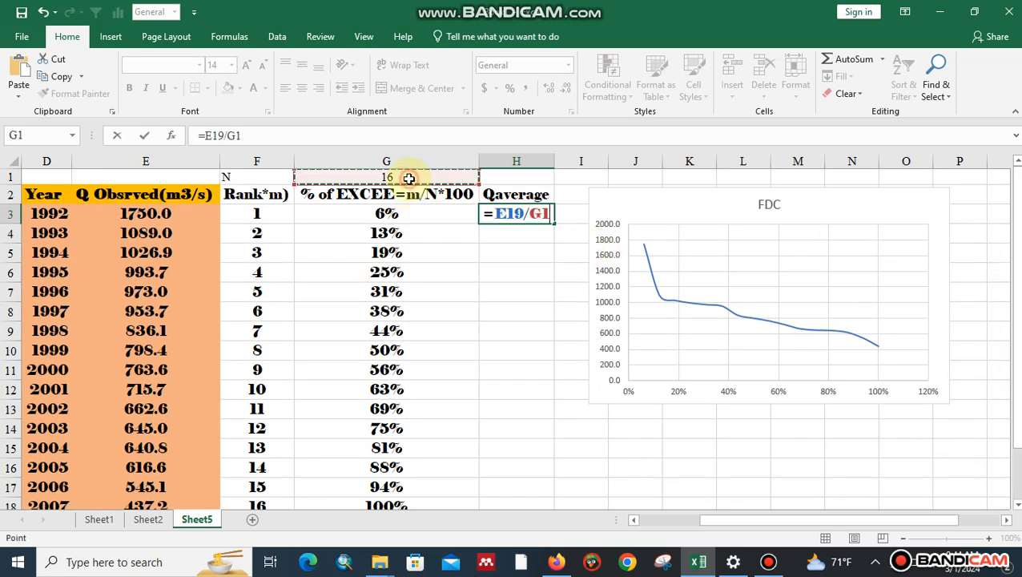
pyautogui.click(540, 210)
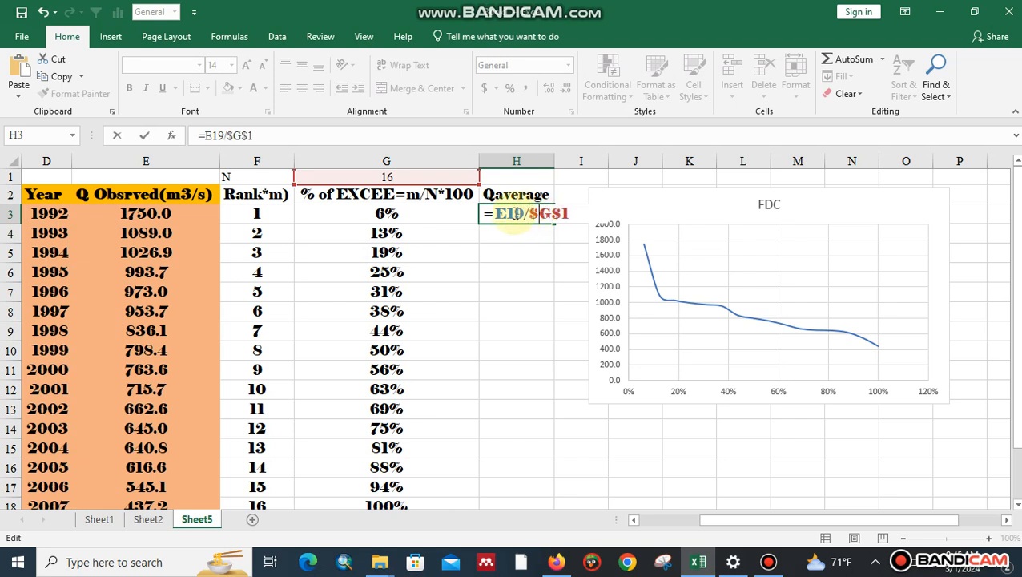
pyautogui.write('$E')
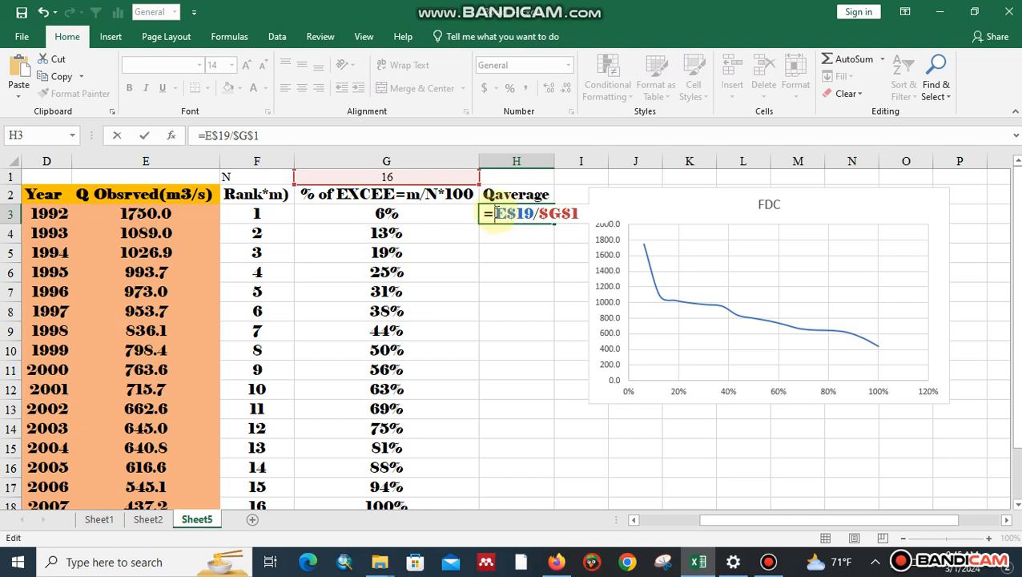
pyautogui.write('$')
pyautogui.press('Return')
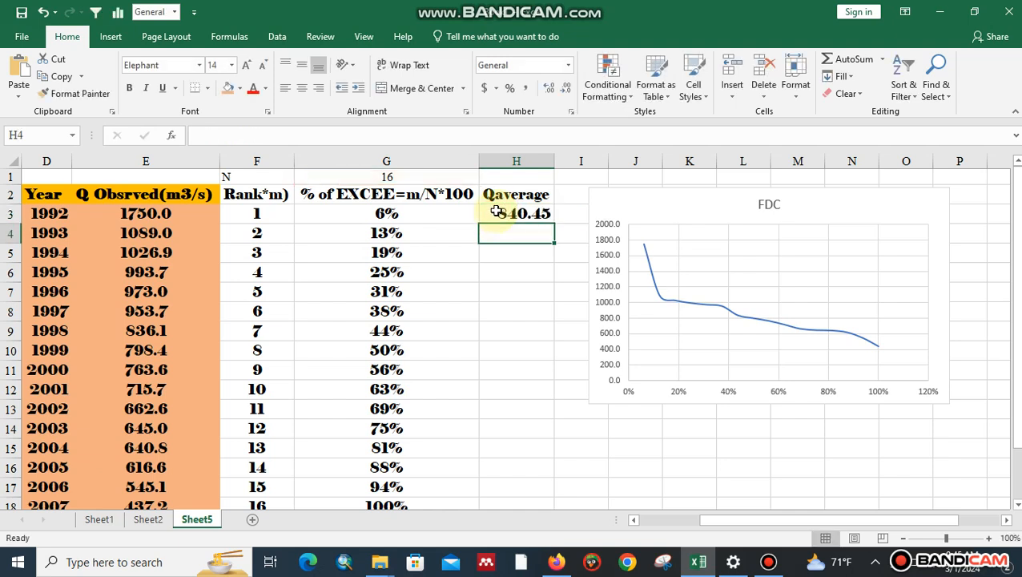
# Step: Fill the average discharge formula from H3 down to H18 and center the values
pyautogui.click(497, 212)
pyautogui.doubleClick(555, 222)
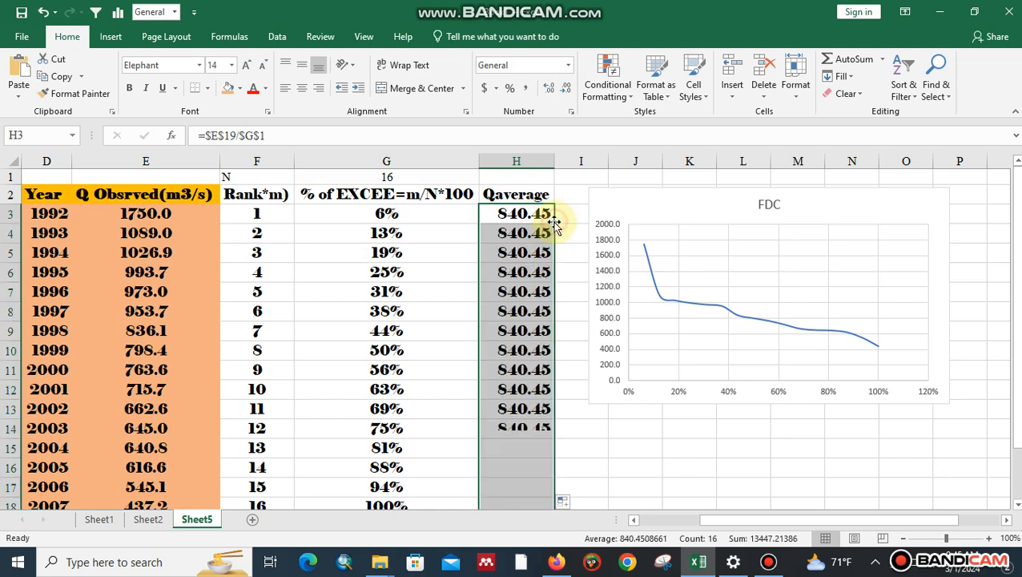
pyautogui.click(302, 89)
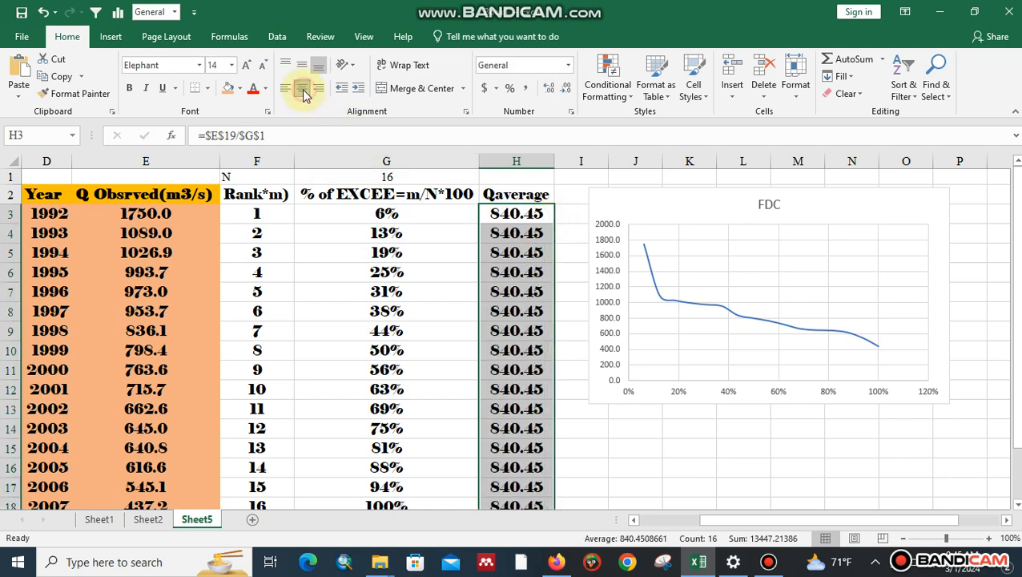
pyautogui.click(516, 161)
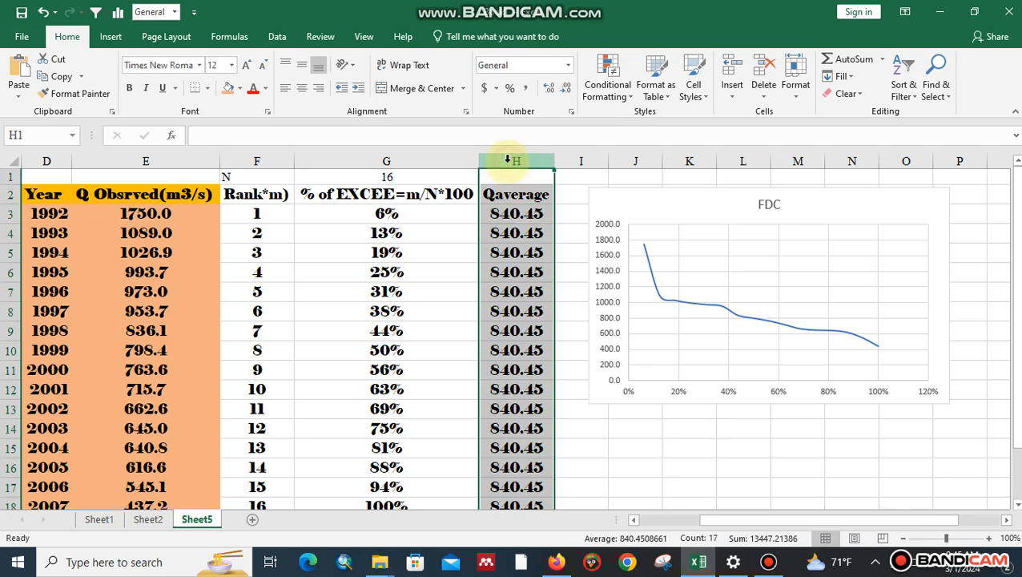
pyautogui.click(406, 160)
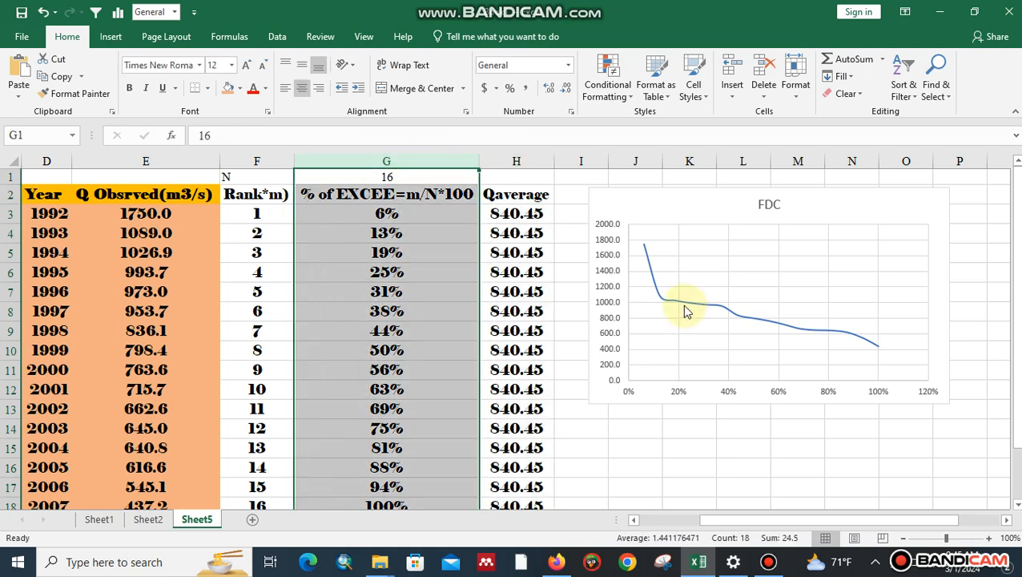
pyautogui.click(625, 303)
pyautogui.rightClick(625, 303)
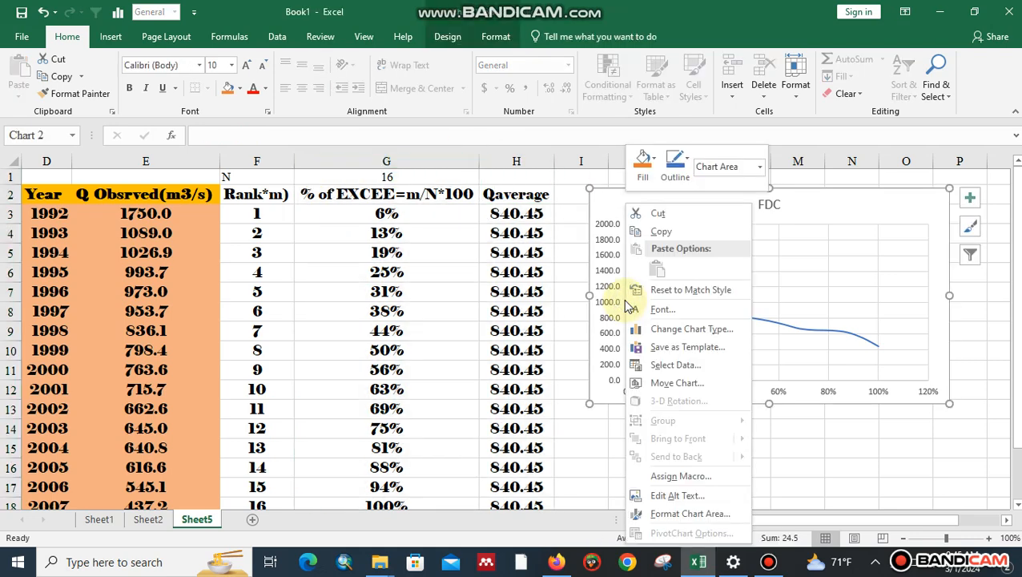
pyautogui.click(673, 365)
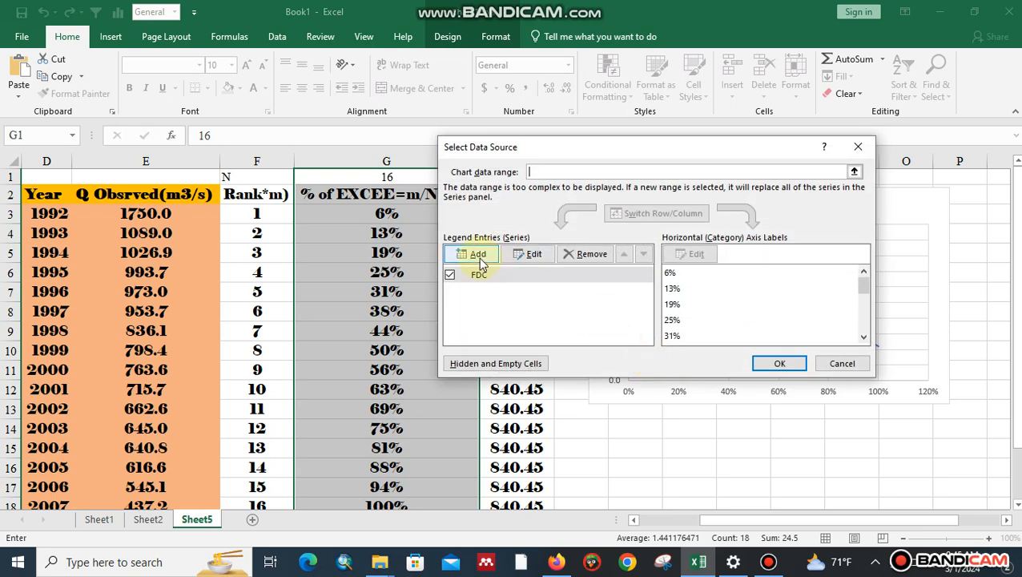
pyautogui.click(842, 363)
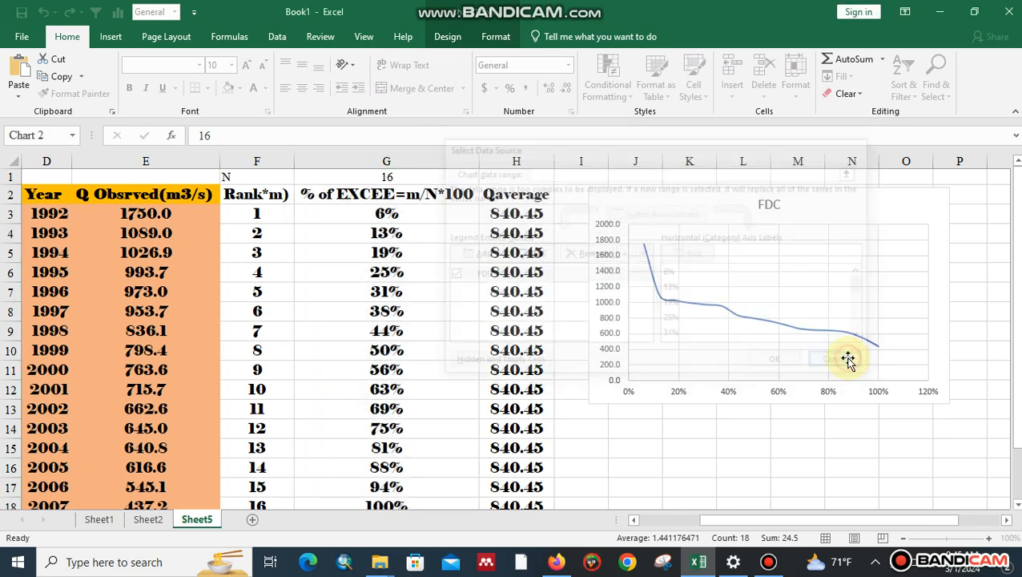
# Step: Copy the header text Qaverage from cell H2
pyautogui.click(530, 196)
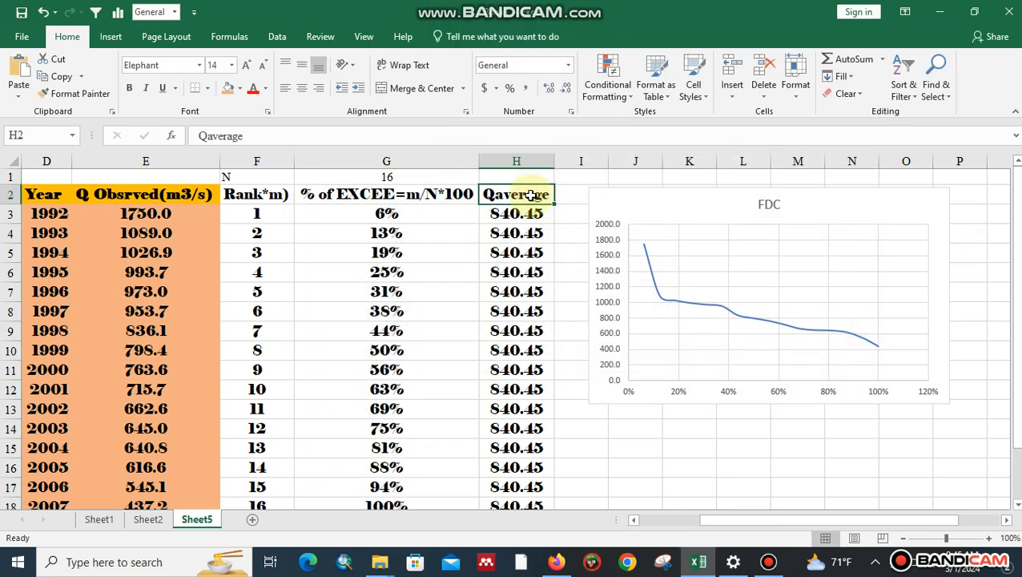
pyautogui.rightClick(530, 196)
pyautogui.click(260, 135)
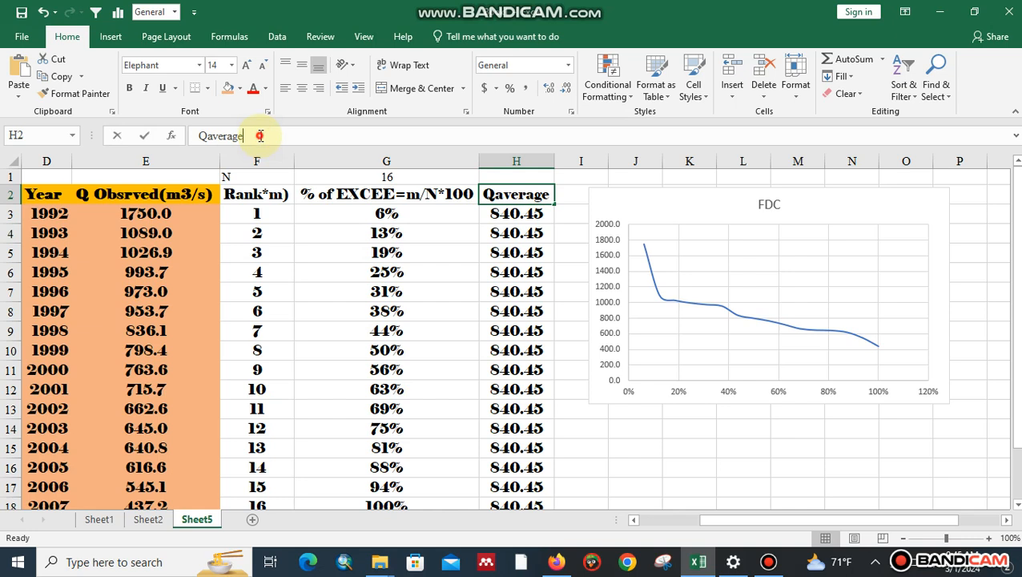
pyautogui.moveTo(259, 136); pyautogui.dragTo(201, 136)
pyautogui.rightClick(208, 137)
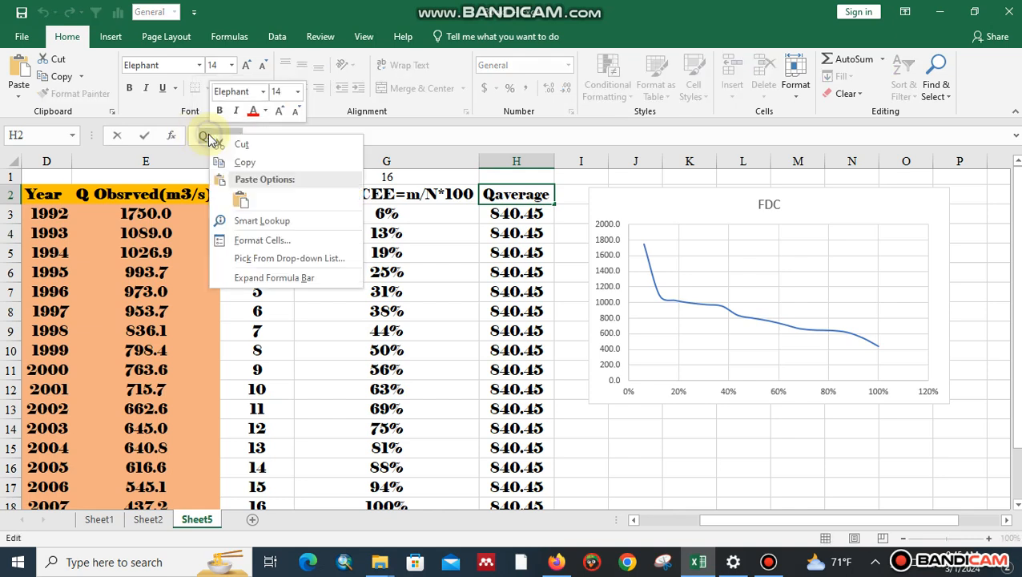
pyautogui.click(242, 163)
# Step: Add a new data series to the FDC chart and name it with the copied text Qaverage
pyautogui.rightClick(619, 298)
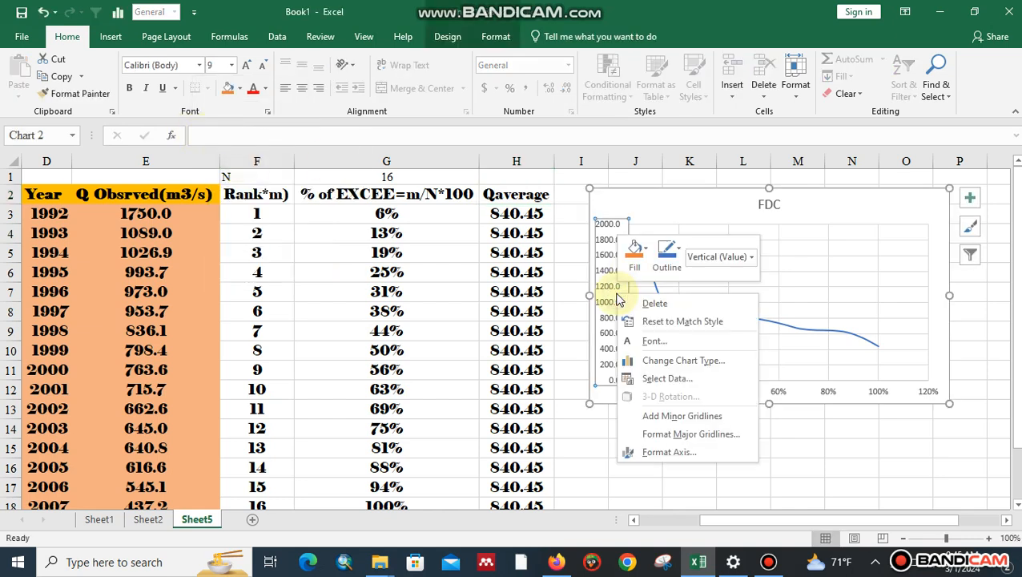
pyautogui.click(632, 380)
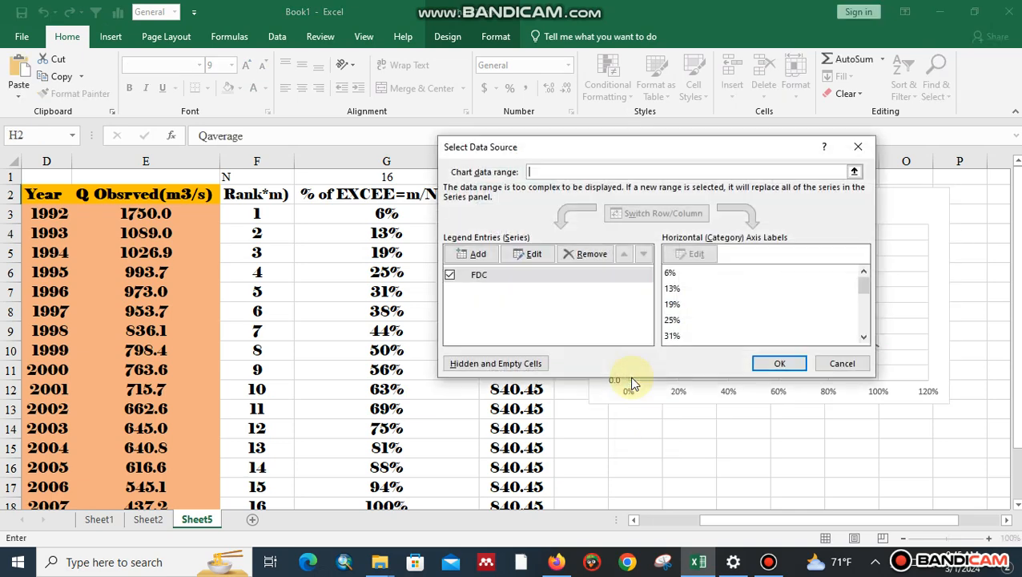
pyautogui.click(472, 254)
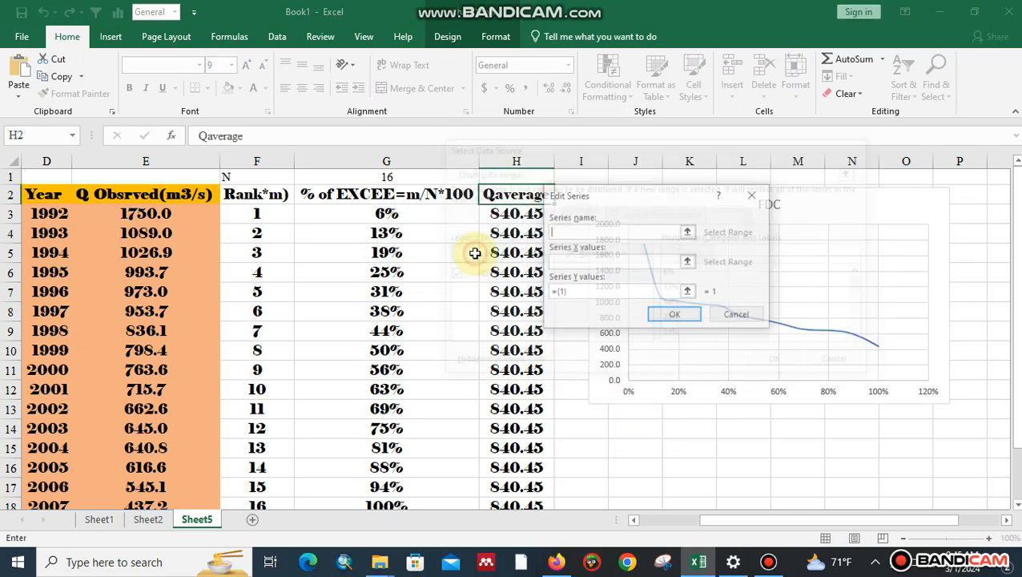
pyautogui.rightClick(561, 230)
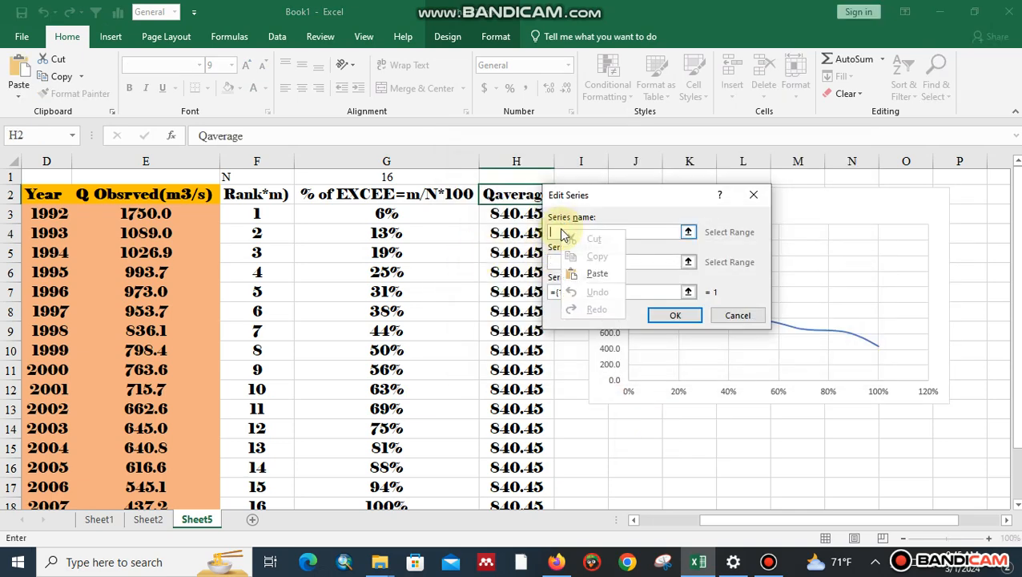
pyautogui.click(580, 272)
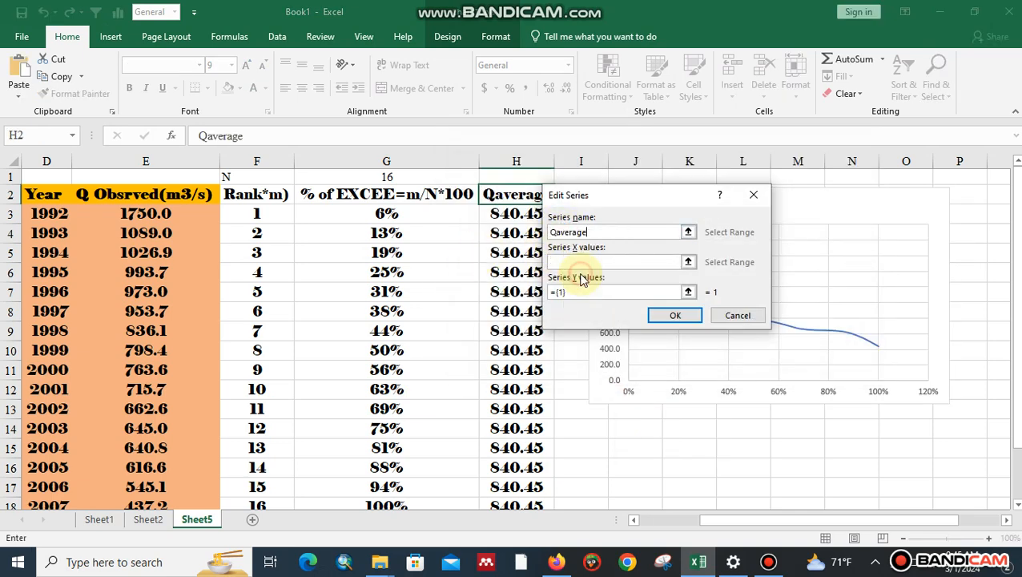
# Step: Set the Qaverage series' X values to Sheet5 G3:G18 and its Y values to H3:H18, and apply the chart's data source
pyautogui.click(689, 263)
pyautogui.moveTo(386, 215); pyautogui.dragTo(371, 506)
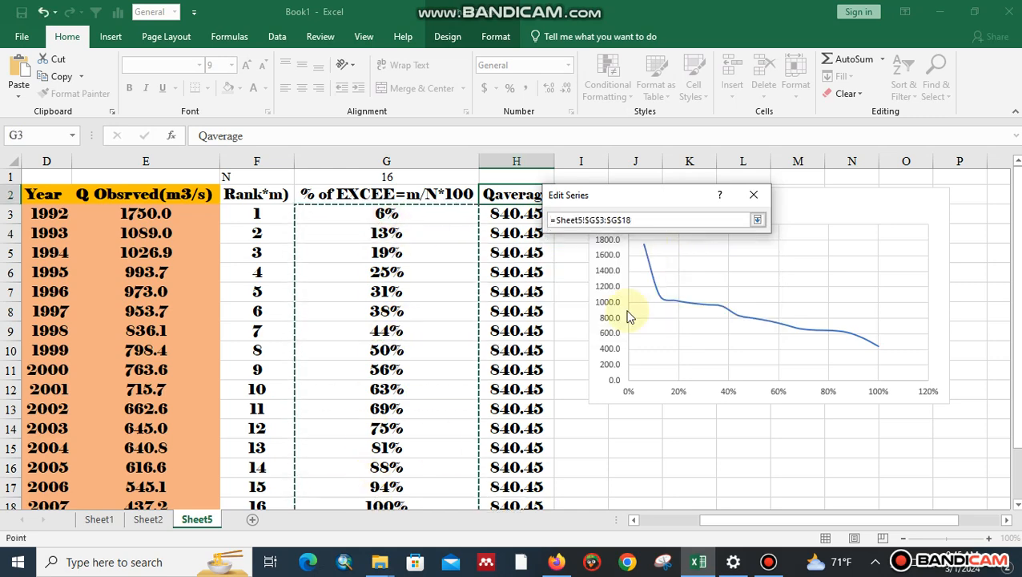
pyautogui.click(757, 222)
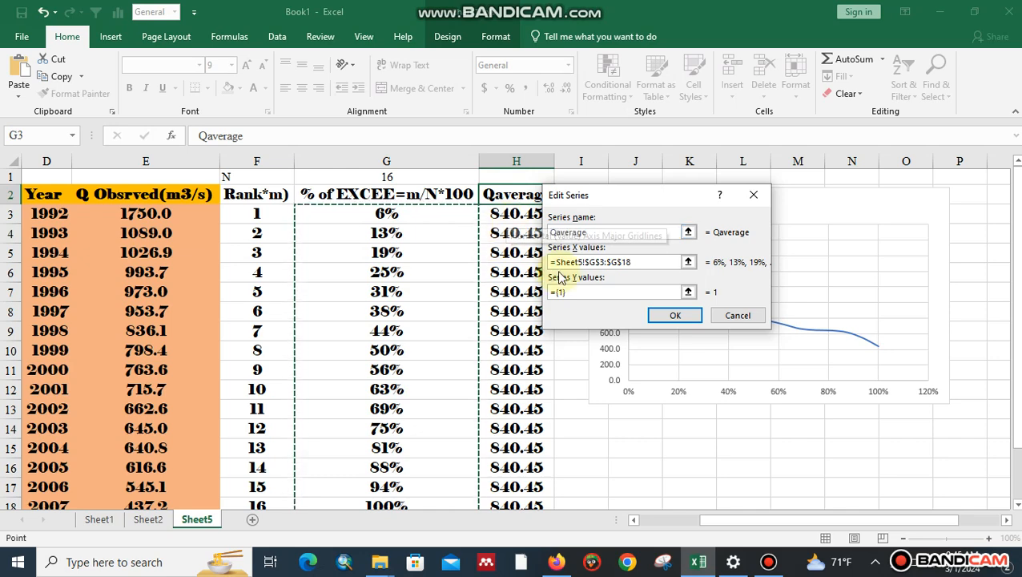
pyautogui.click(689, 291)
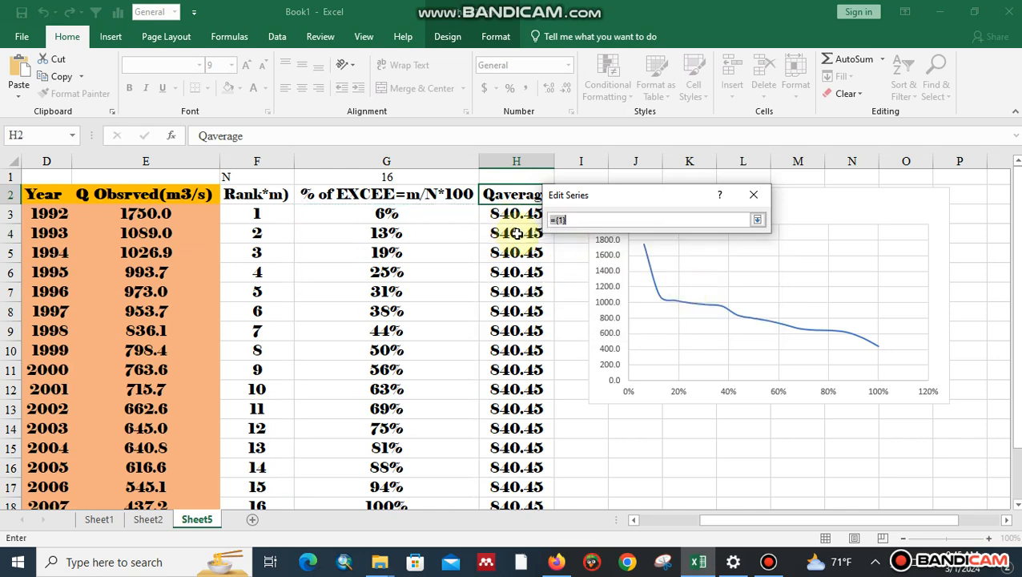
pyautogui.moveTo(516, 214); pyautogui.dragTo(517, 451)
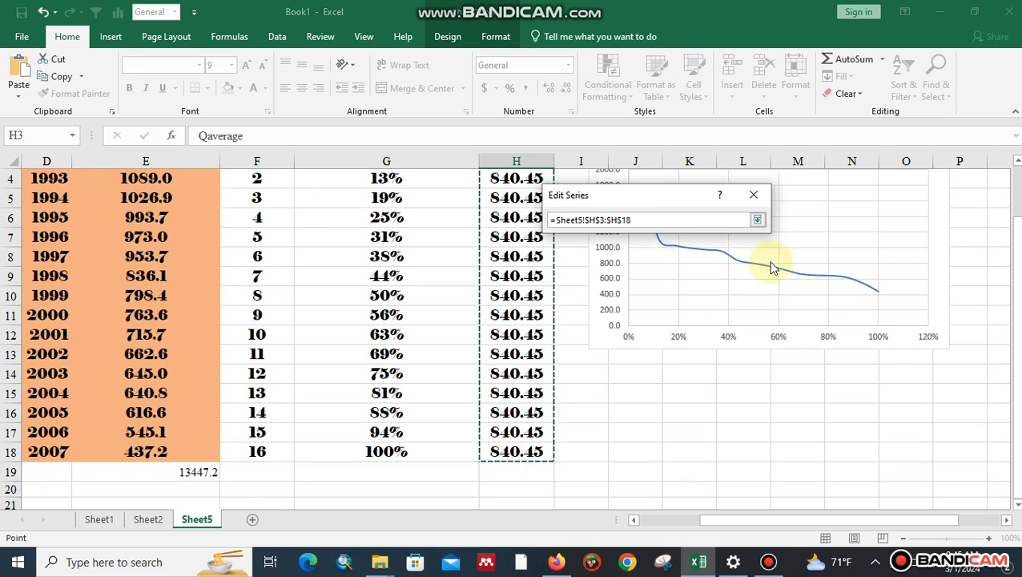
pyautogui.click(758, 222)
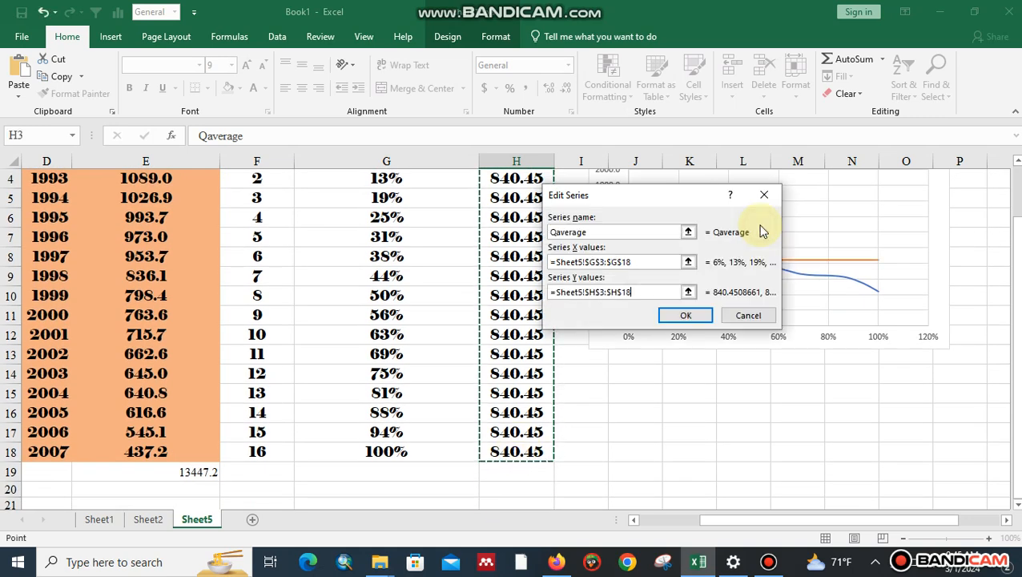
pyautogui.click(683, 317)
pyautogui.click(779, 361)
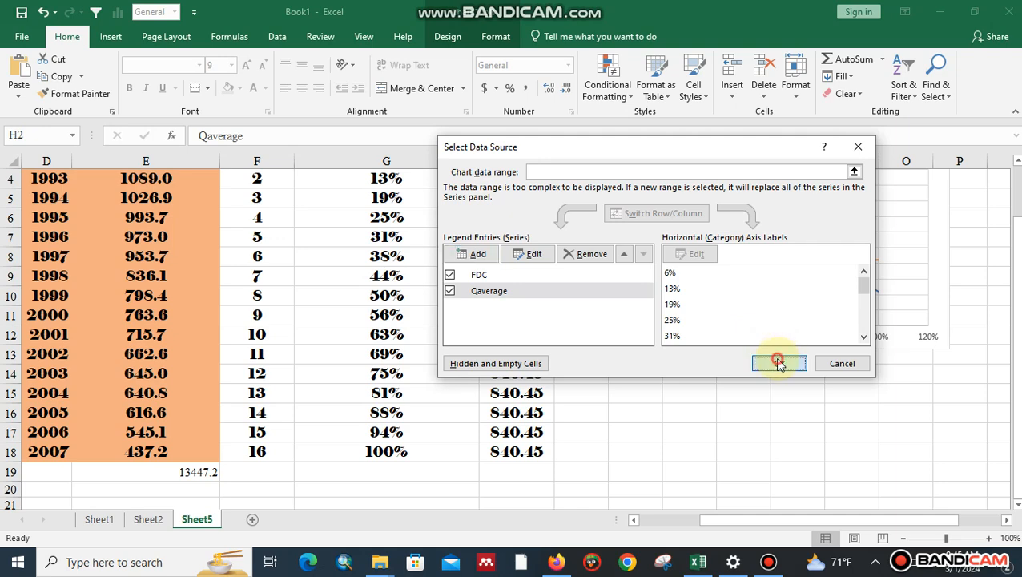
# Step: Enlarge the chart so that it spans about columns I to S and rows 2 to 17
pyautogui.moveTo(936, 519); pyautogui.dragTo(1013, 498)
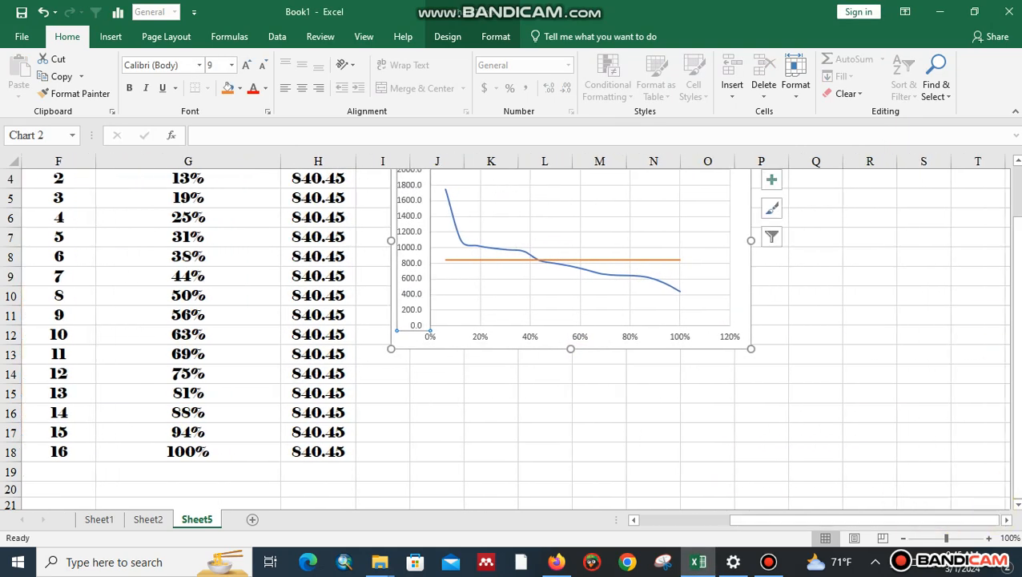
pyautogui.moveTo(1020, 254); pyautogui.dragTo(1015, 194)
pyautogui.click(818, 293)
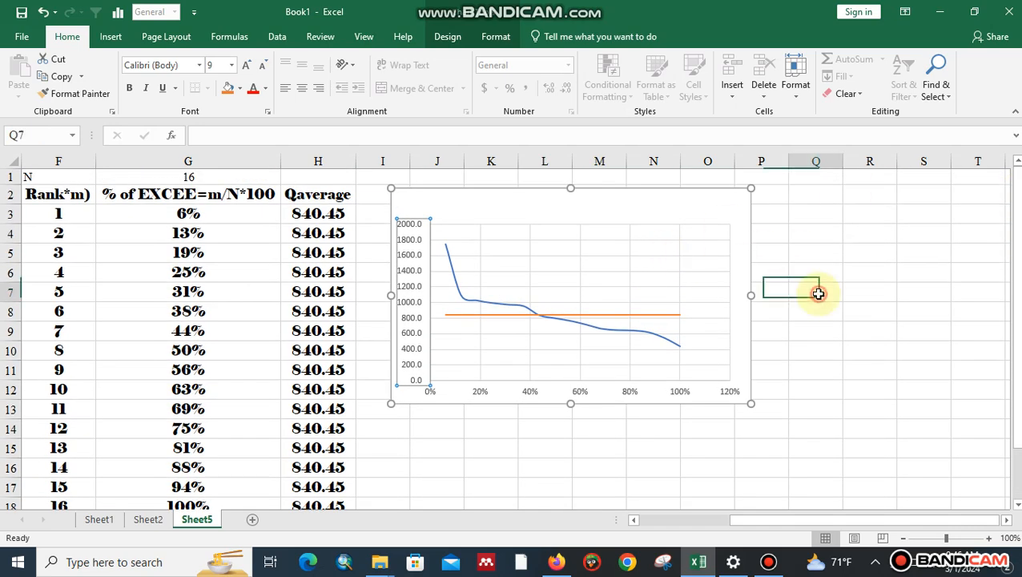
pyautogui.click(589, 267)
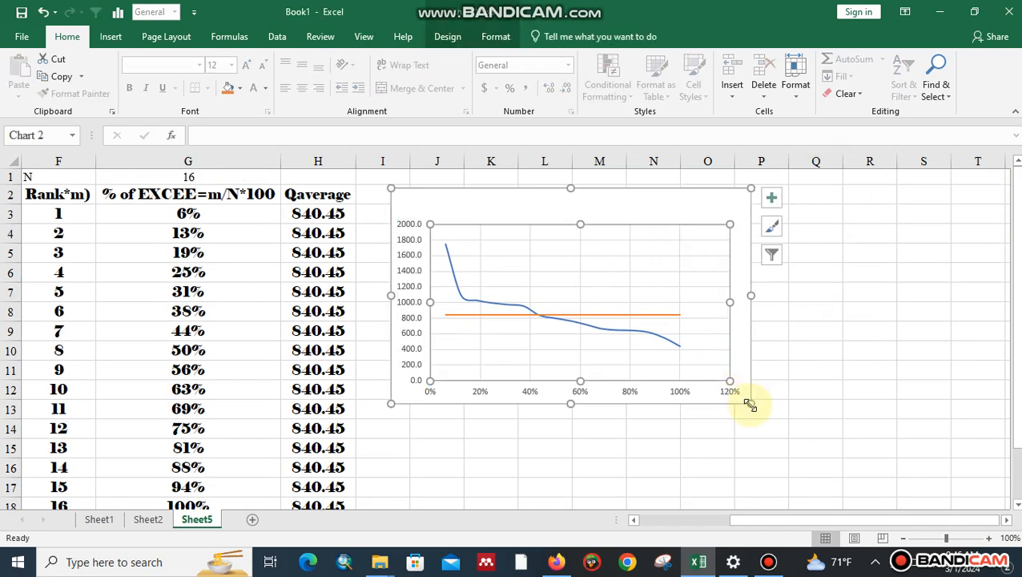
pyautogui.moveTo(749, 405); pyautogui.dragTo(983, 497)
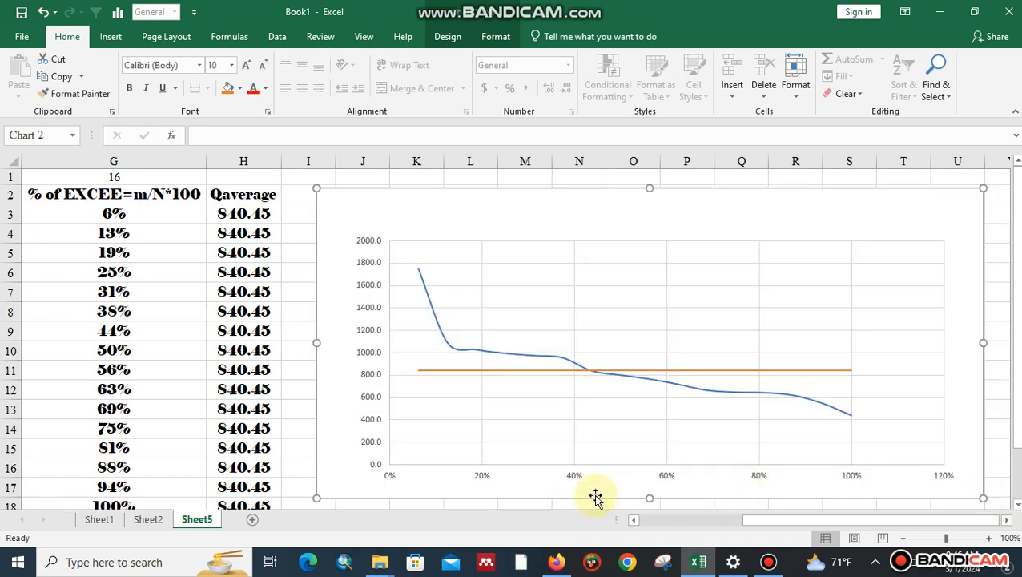
# Step: Make the labels of the chart's horizontal percentage axis and vertical discharge axis bold
pyautogui.click(572, 479)
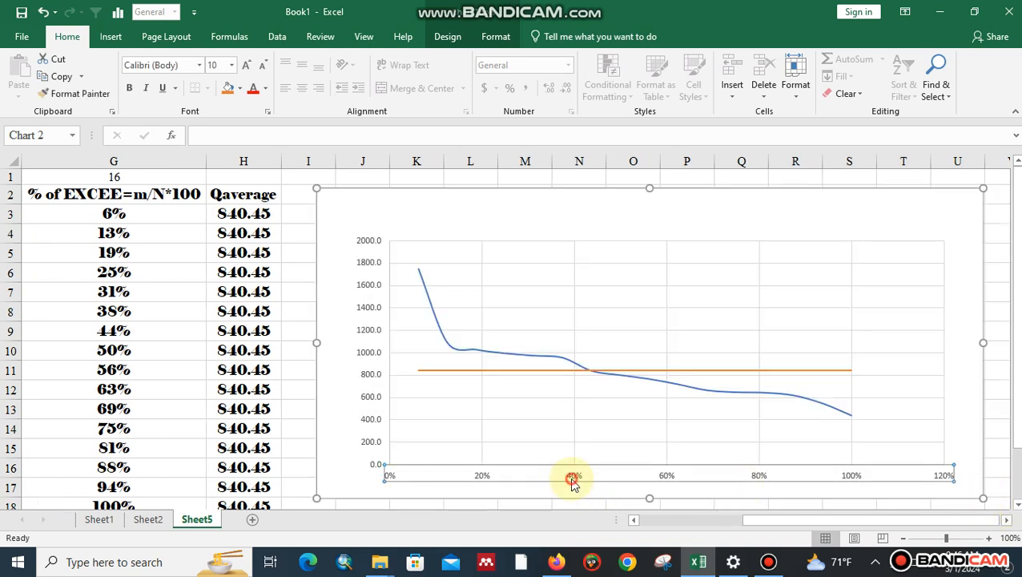
pyautogui.click(128, 88)
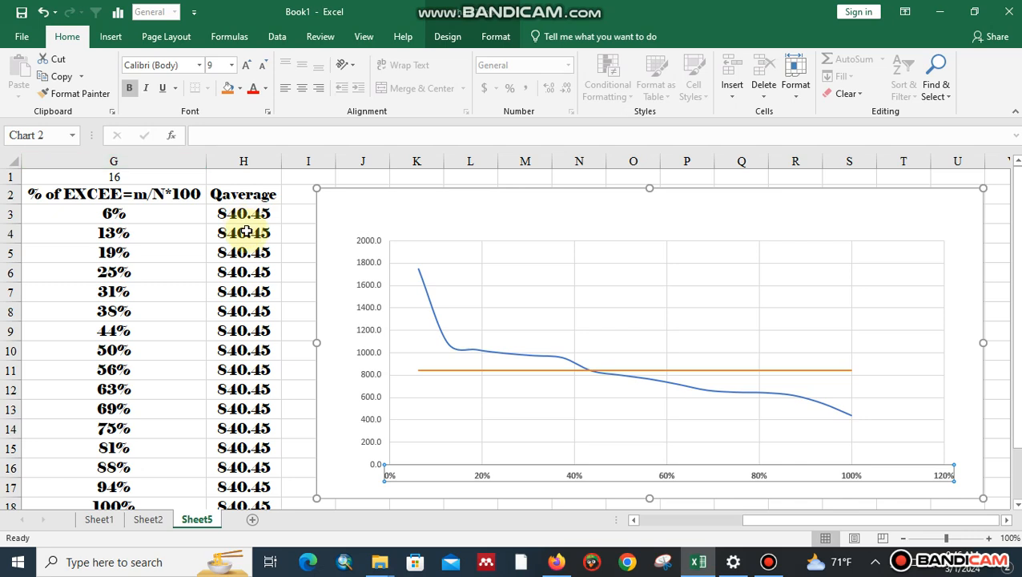
pyautogui.click(362, 346)
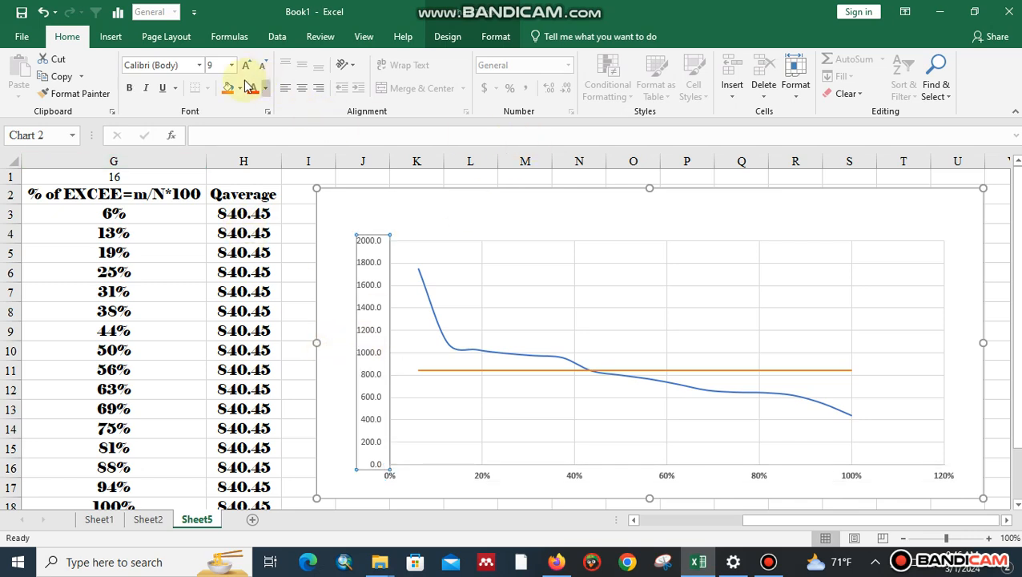
pyautogui.click(127, 88)
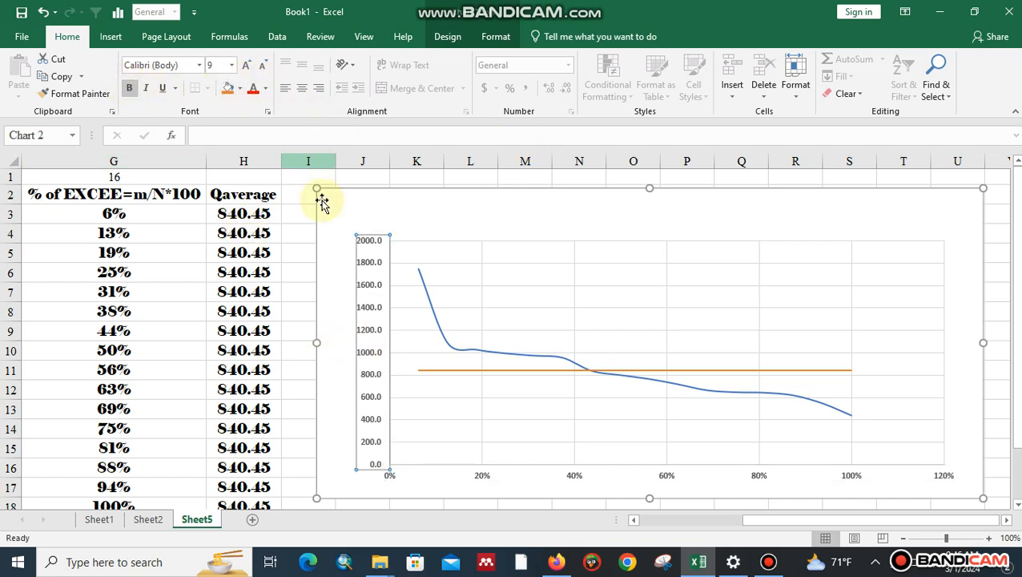
pyautogui.click(463, 337)
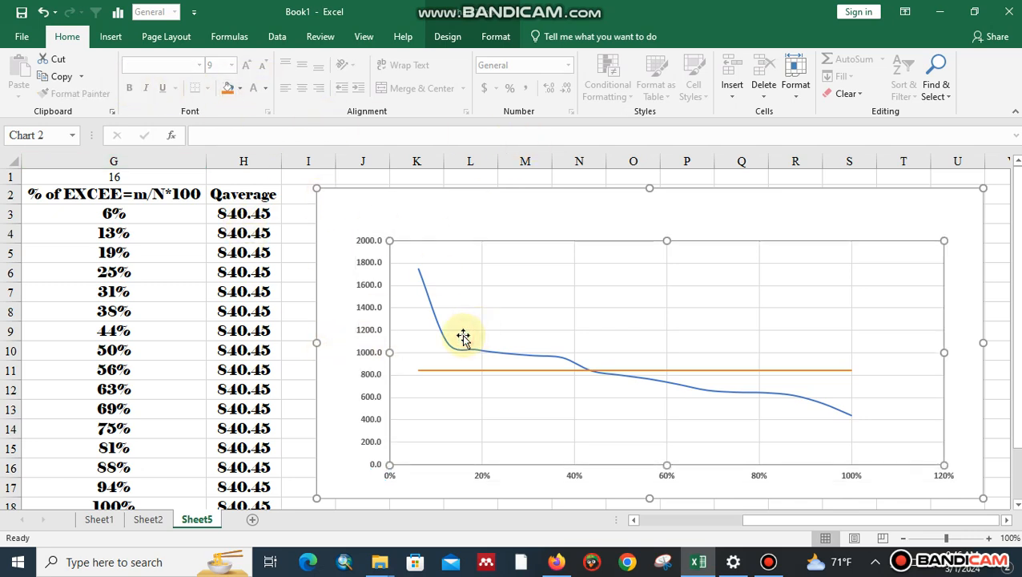